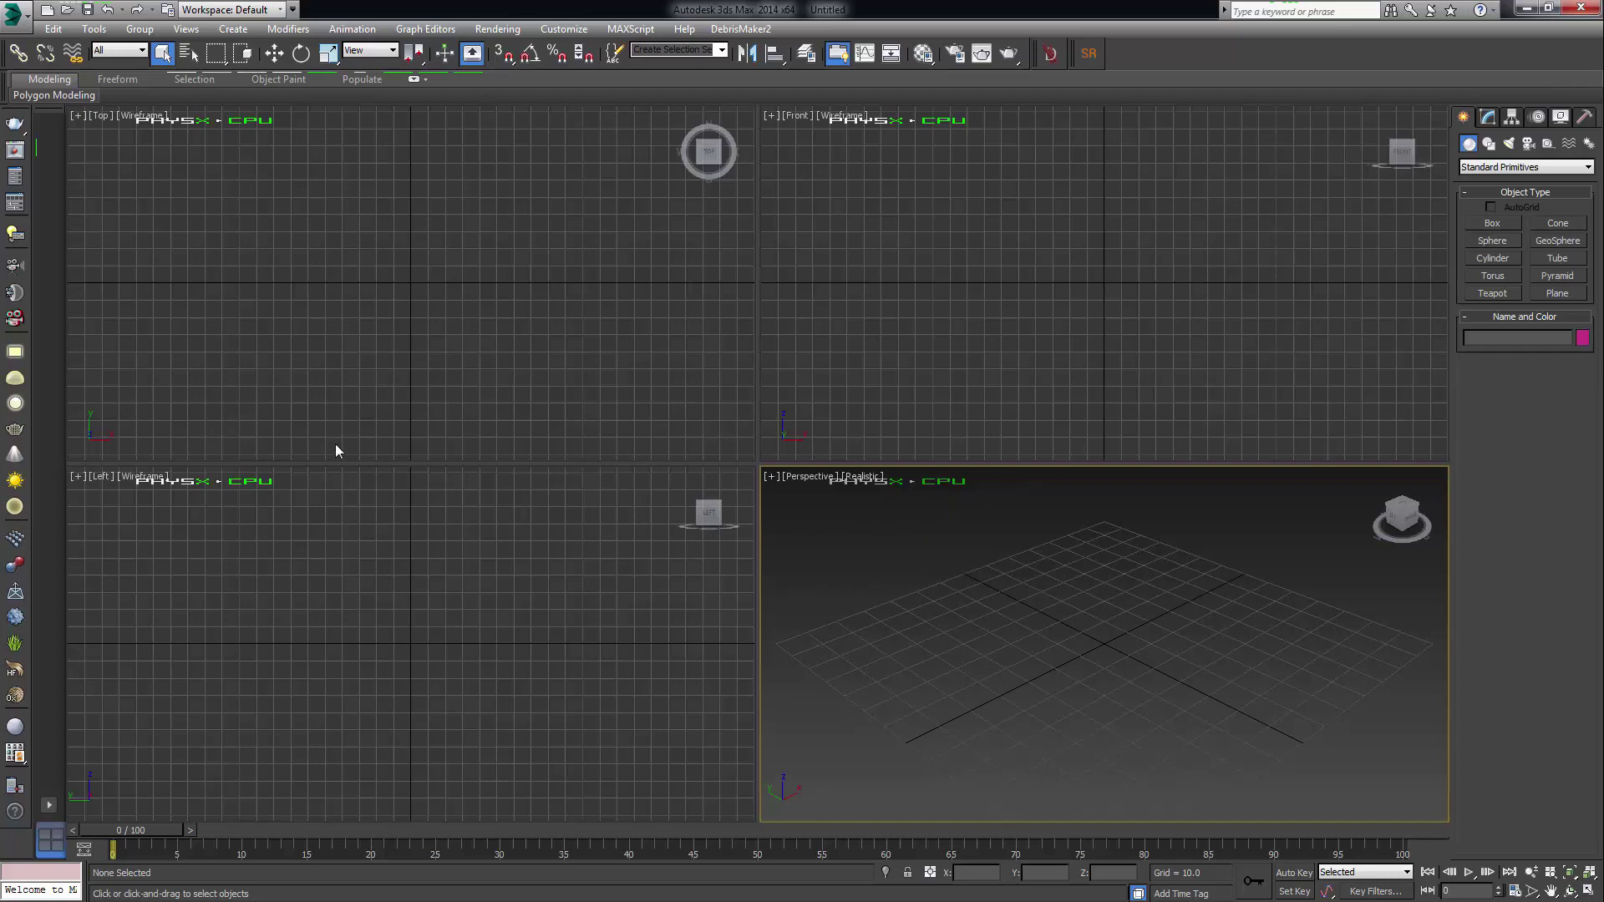
Step: Click through the Front and Perspective viewports, ending with Perspective active
{"action": "left_click", "coordinate": [673, 375]}
{"action": "left_click", "coordinate": [924, 393]}
{"action": "left_click", "coordinate": [948, 595]}
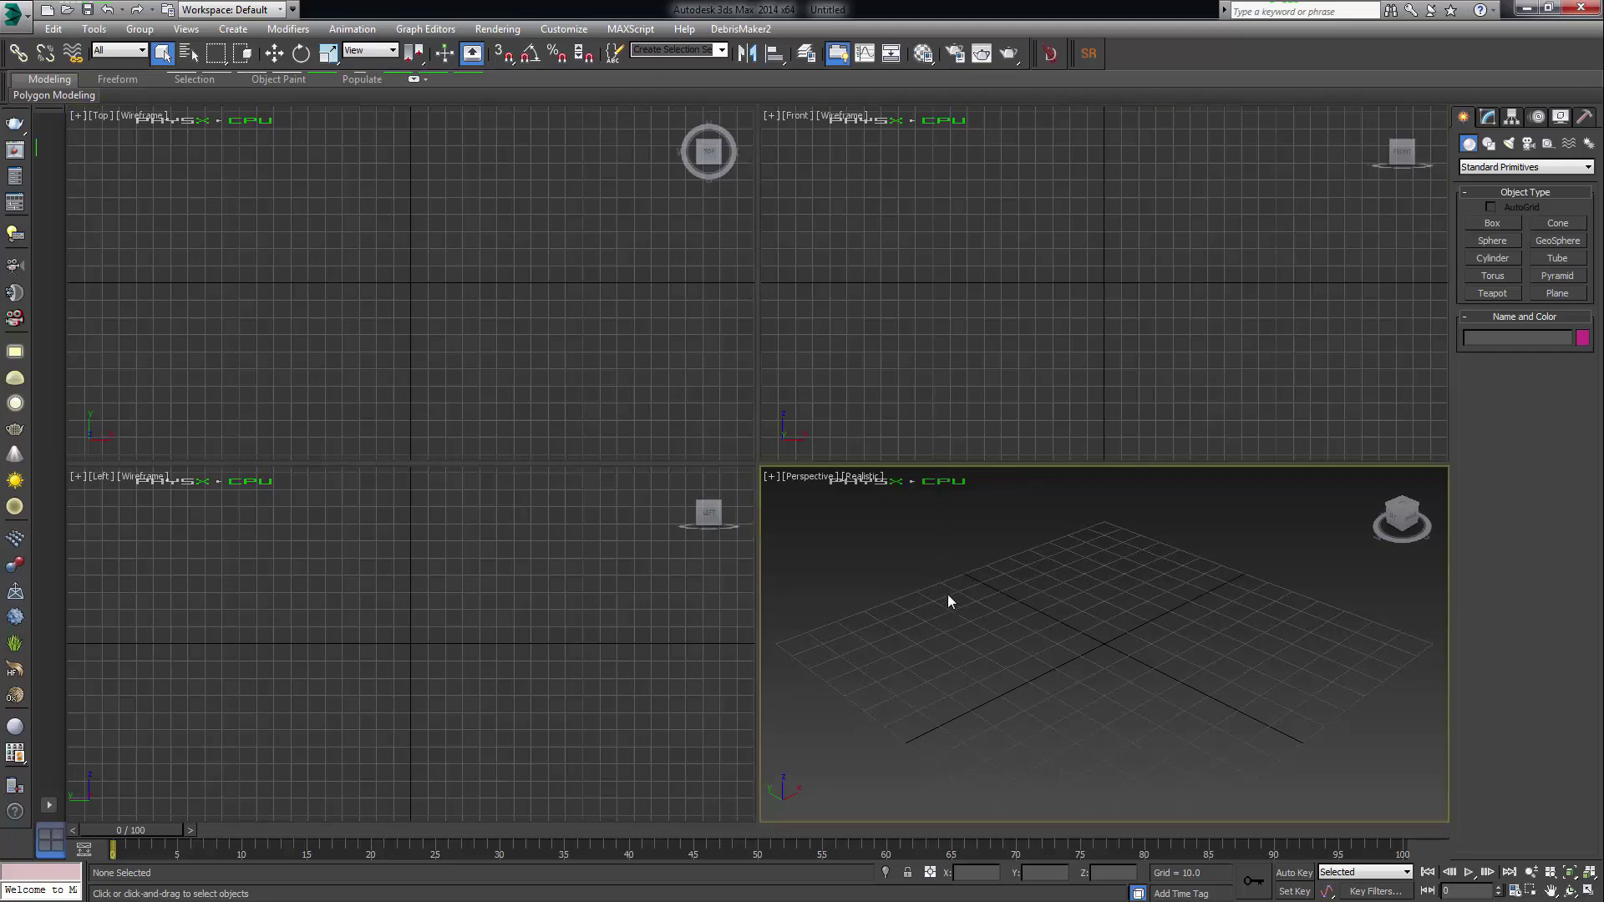
{"action": "left_click", "coordinate": [1007, 445]}
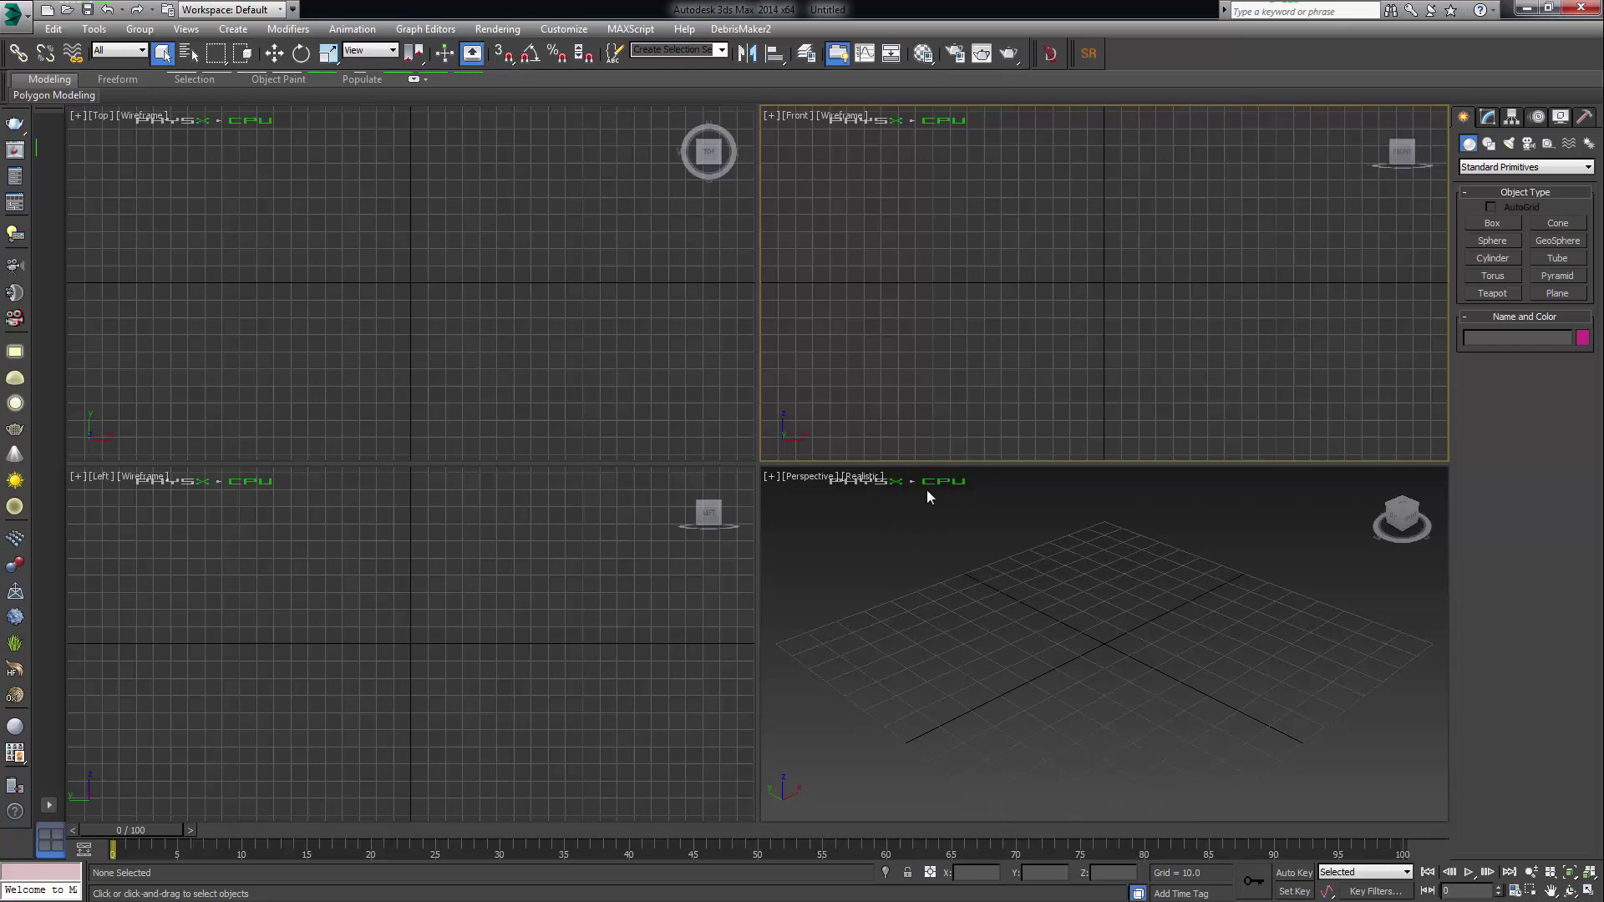
{"action": "left_click", "coordinate": [276, 192]}
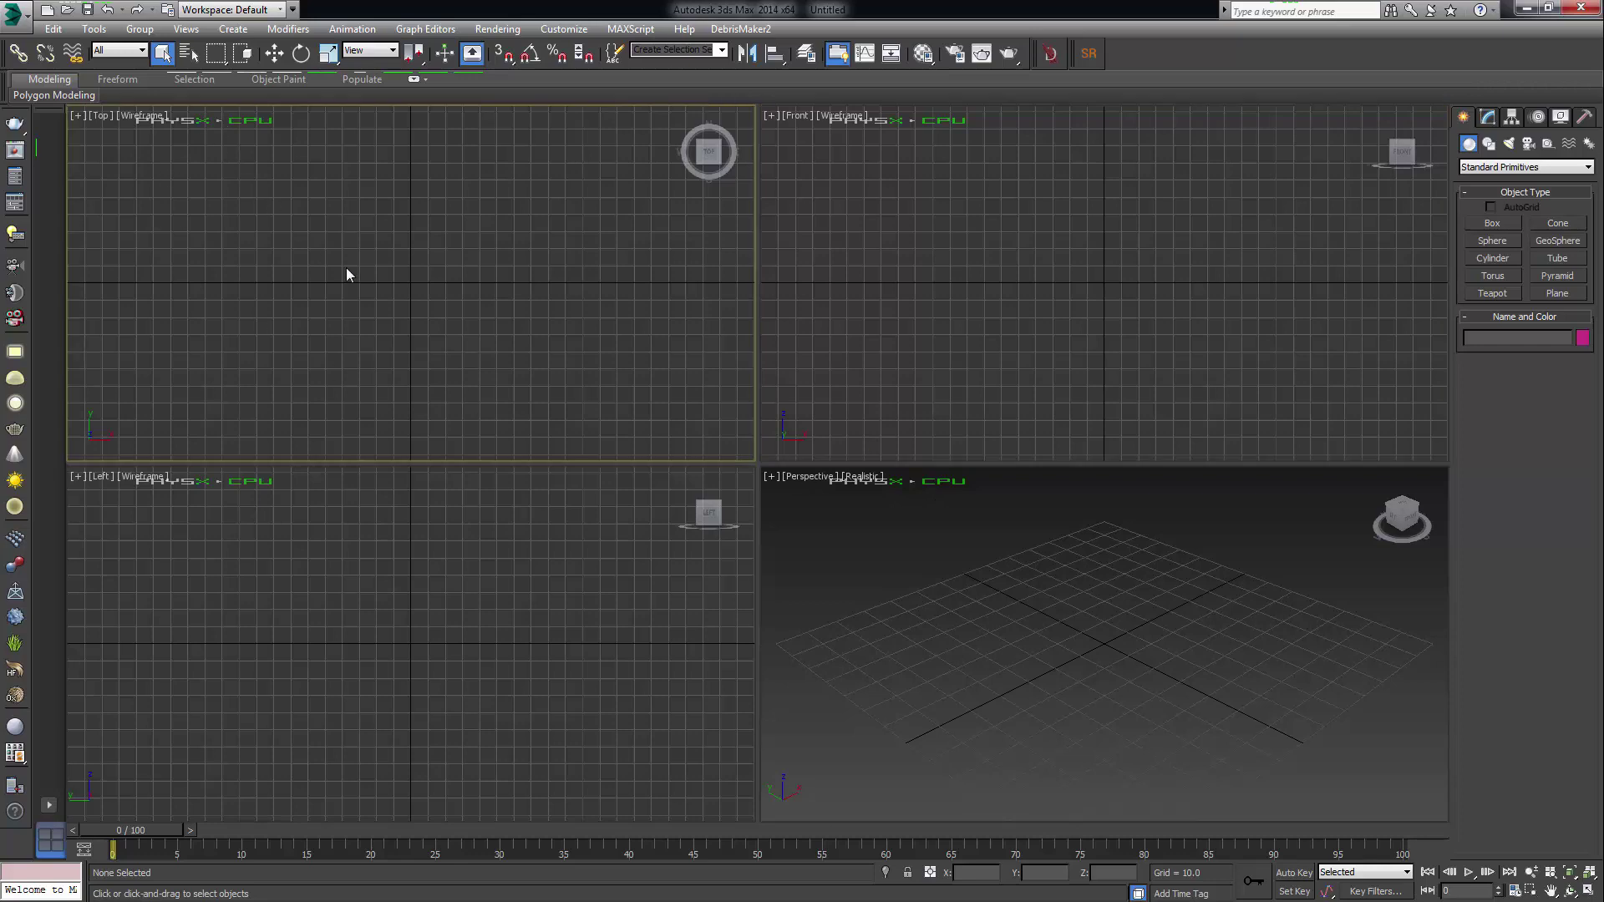
{"action": "left_click", "coordinate": [828, 478]}
{"action": "left_click", "coordinate": [869, 443]}
{"action": "left_click", "coordinate": [931, 595]}
{"action": "left_click", "coordinate": [935, 415]}
{"action": "left_click", "coordinate": [958, 604]}
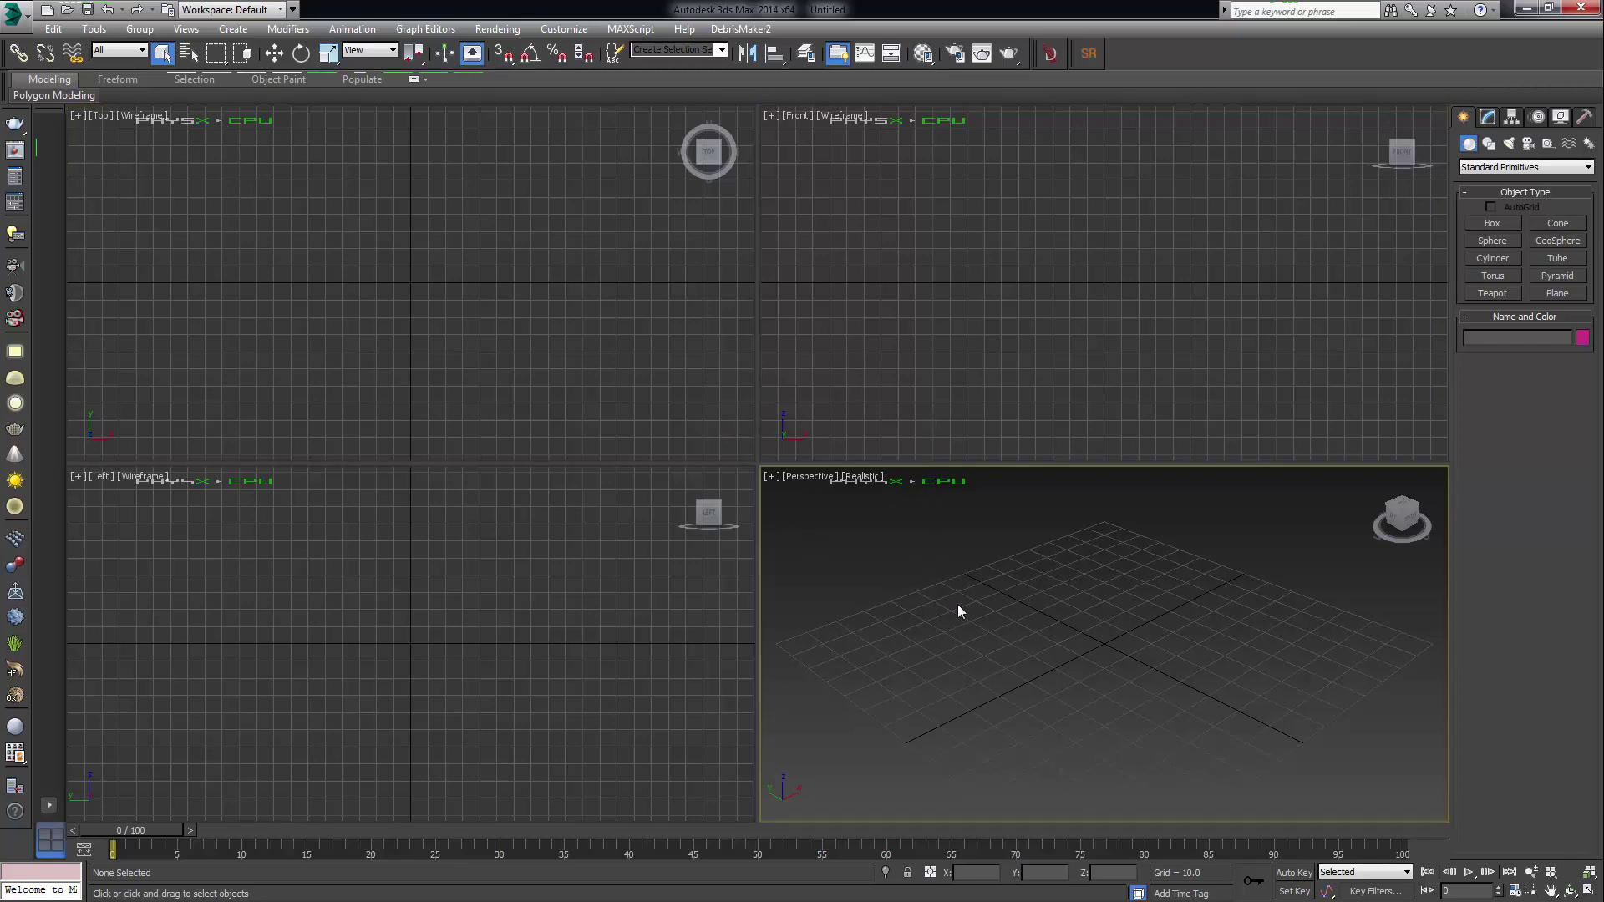
{"action": "left_click", "coordinate": [1003, 442]}
{"action": "left_click", "coordinate": [1044, 562]}
{"action": "left_click", "coordinate": [1145, 372]}
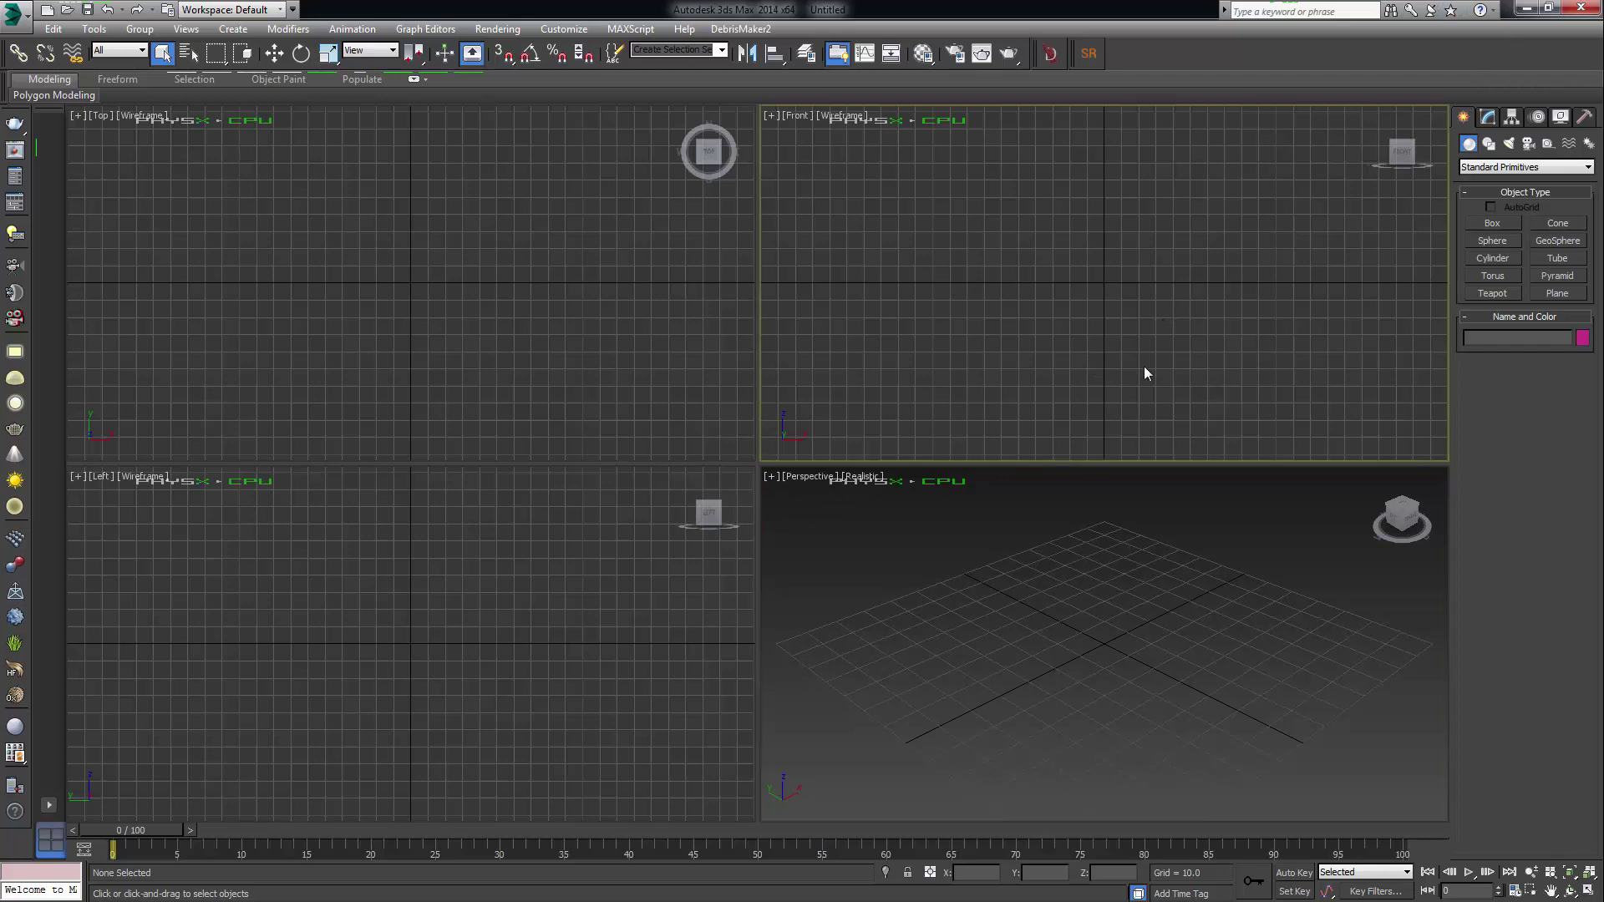
{"action": "left_click", "coordinate": [1237, 502]}
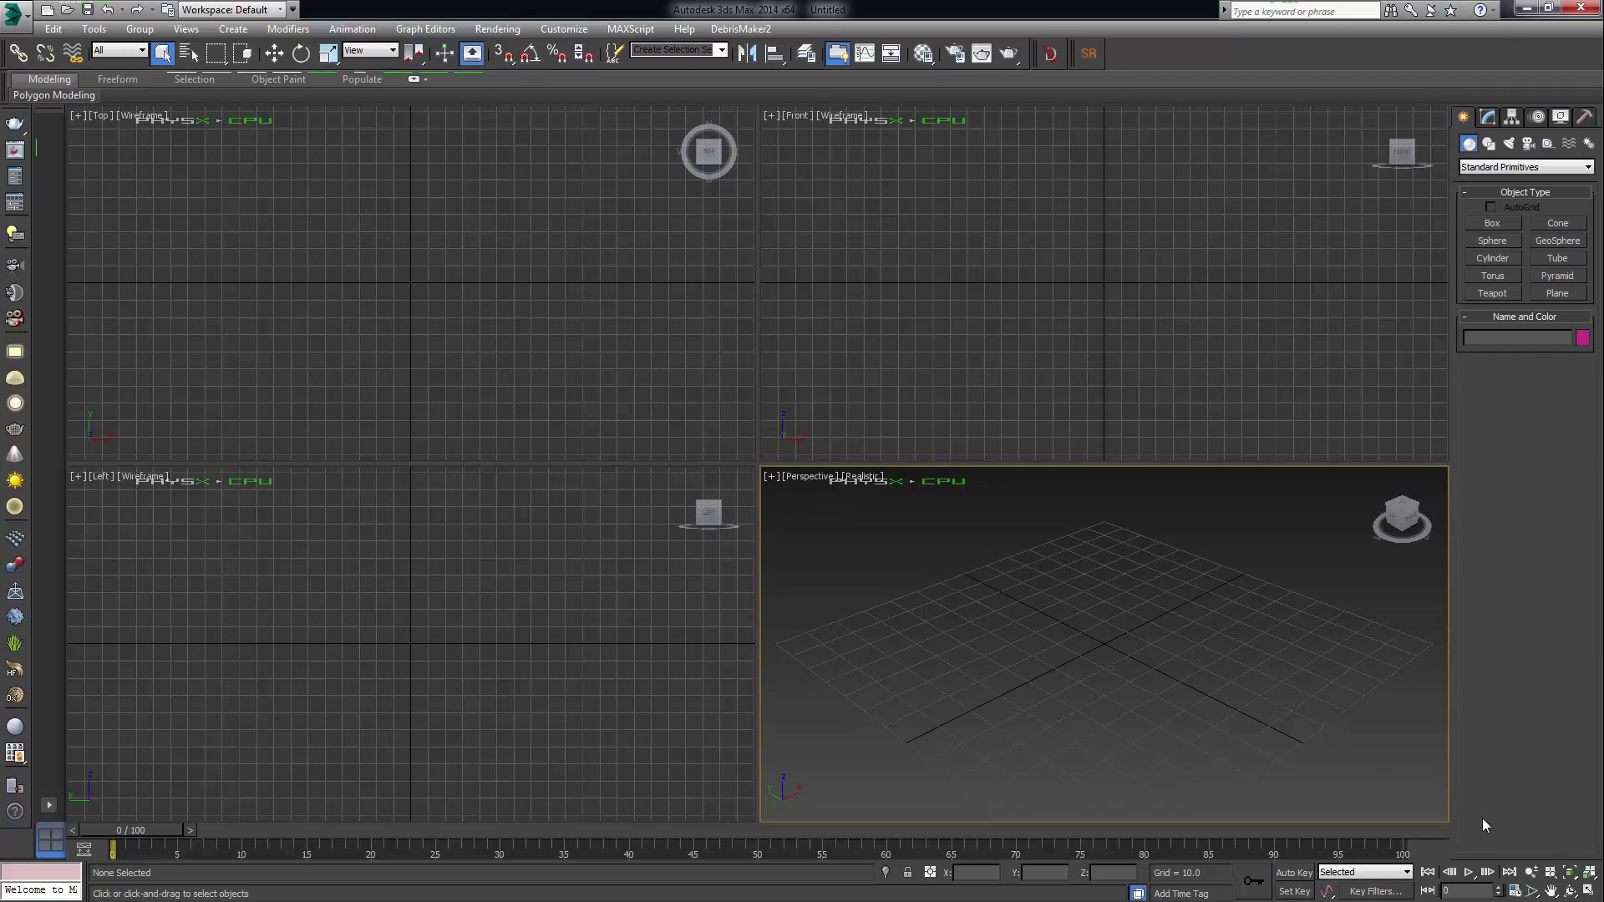
{"action": "left_click", "coordinate": [1079, 435]}
{"action": "left_click", "coordinate": [1062, 639]}
Step: Maximize the Perspective viewport with Alt+W, zoom out and in, then restore the four-view layout
{"action": "key", "text": "alt+w"}
{"action": "scroll", "coordinate": [342, 163], "scroll_direction": "down", "scroll_amount": 3}
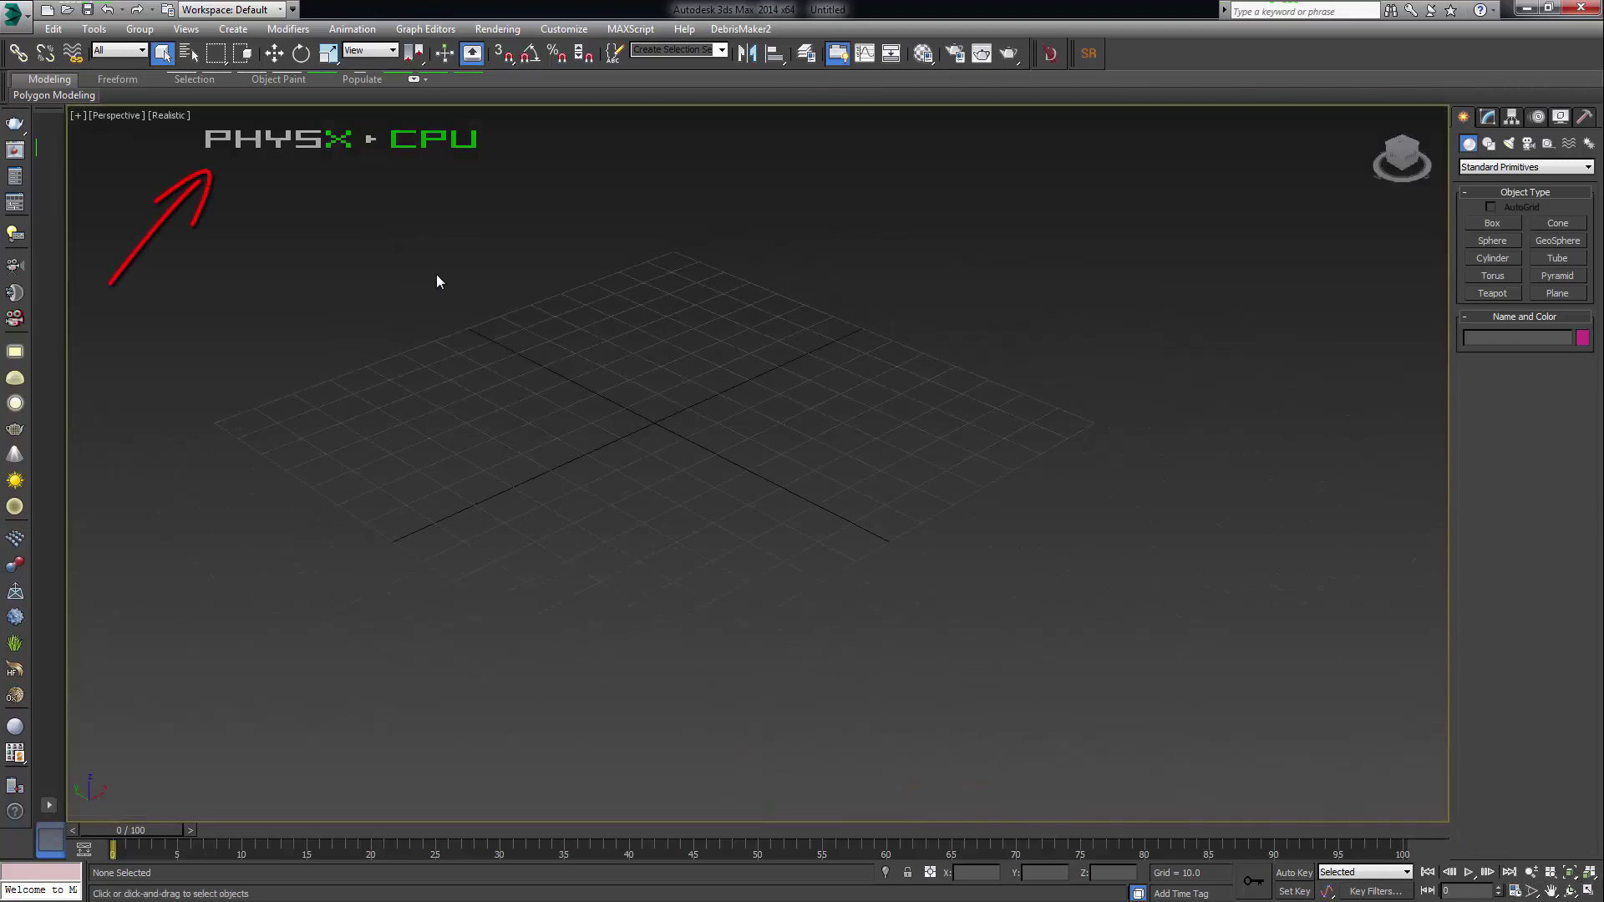
{"action": "scroll", "coordinate": [335, 144], "scroll_direction": "up", "scroll_amount": 3}
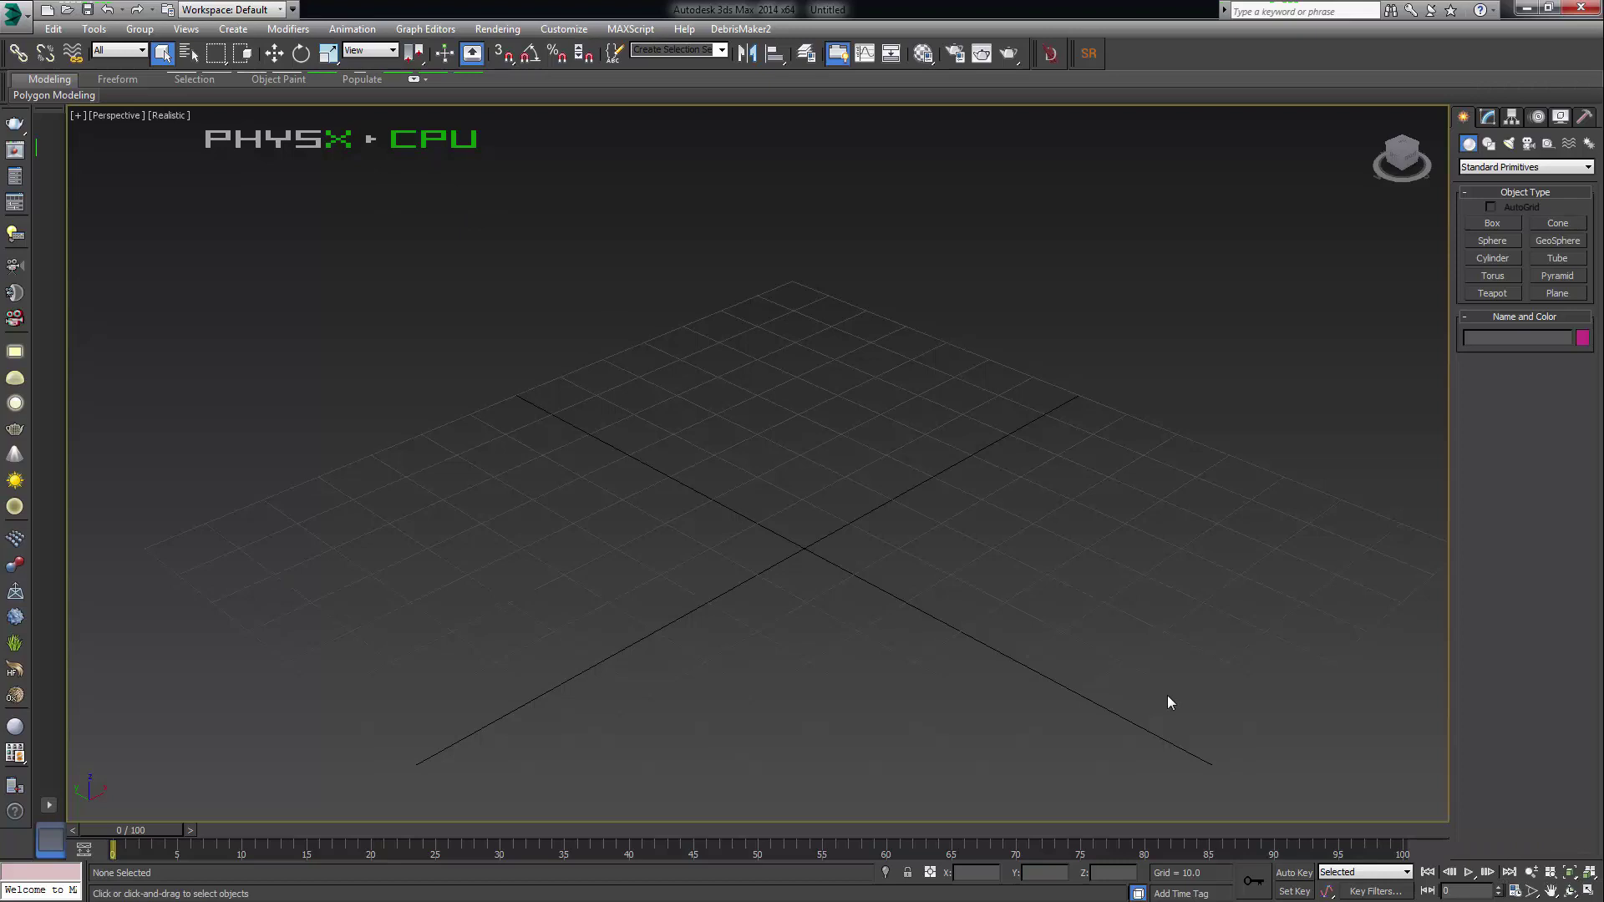
{"action": "left_click", "coordinate": [1588, 890]}
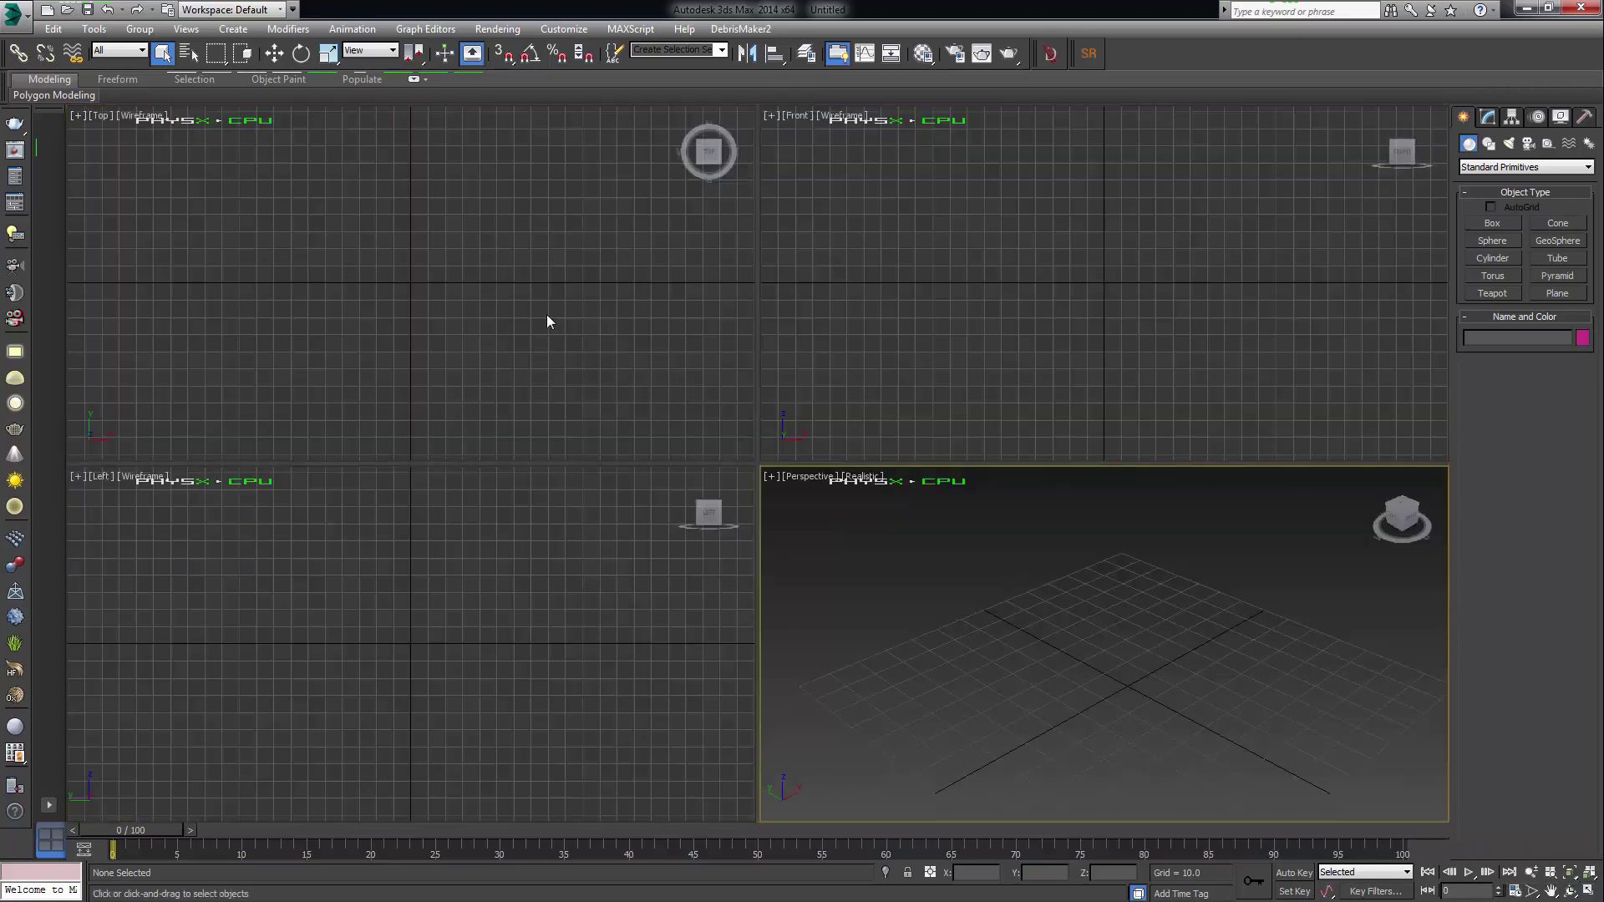
Step: Reactivate the Perspective viewport and minimize 3ds Max to reveal the desktop
{"action": "left_click", "coordinate": [1030, 406]}
{"action": "left_click", "coordinate": [1025, 601]}
{"action": "left_click", "coordinate": [1526, 9]}
Step: Refresh the Windows desktop from its right-click shortcut menu
{"action": "right_click", "coordinate": [911, 207]}
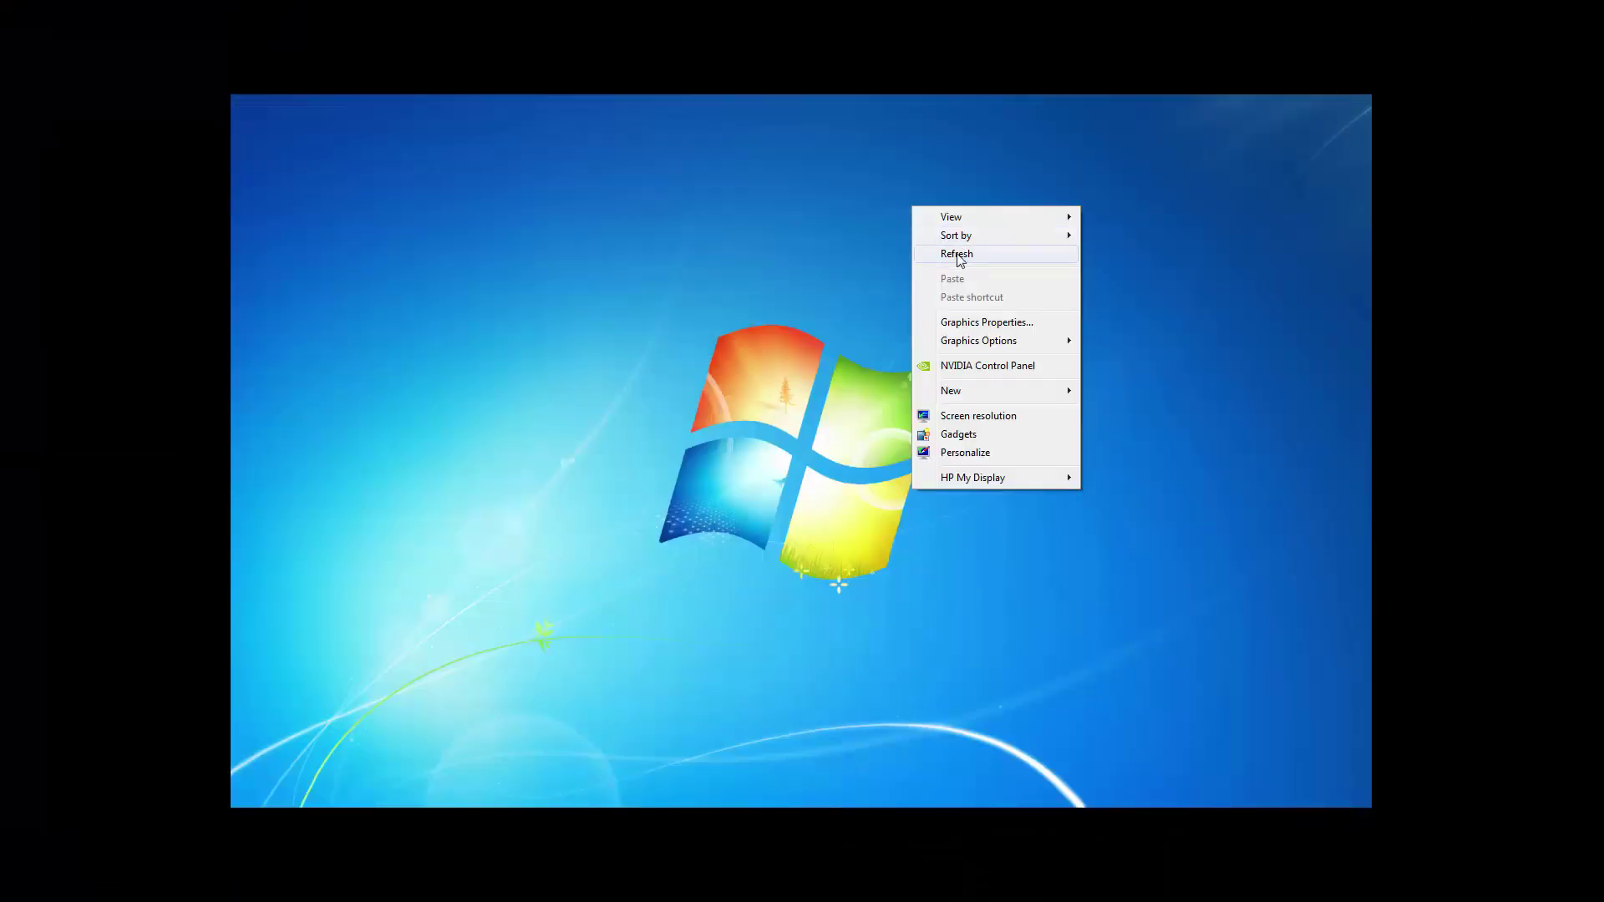
{"action": "left_click", "coordinate": [929, 251]}
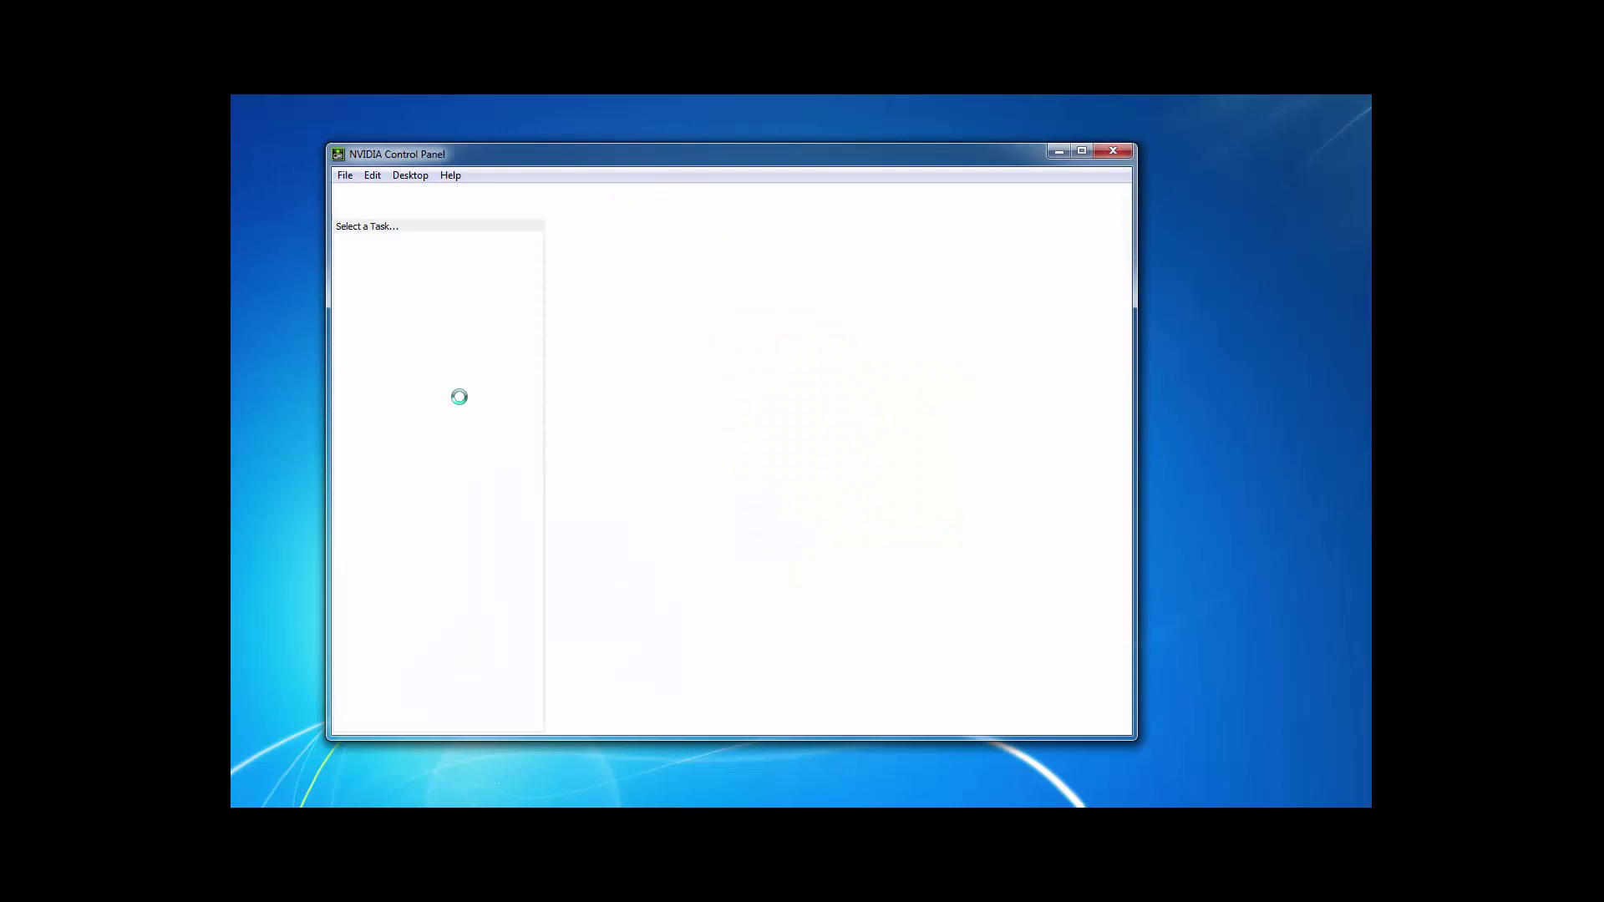
Step: Dismiss the desktop menu and open the 3D Settings menu showing Show PhysX Visual Indicator
{"action": "right_click", "coordinate": [144, 402]}
{"action": "left_click", "coordinate": [164, 399]}
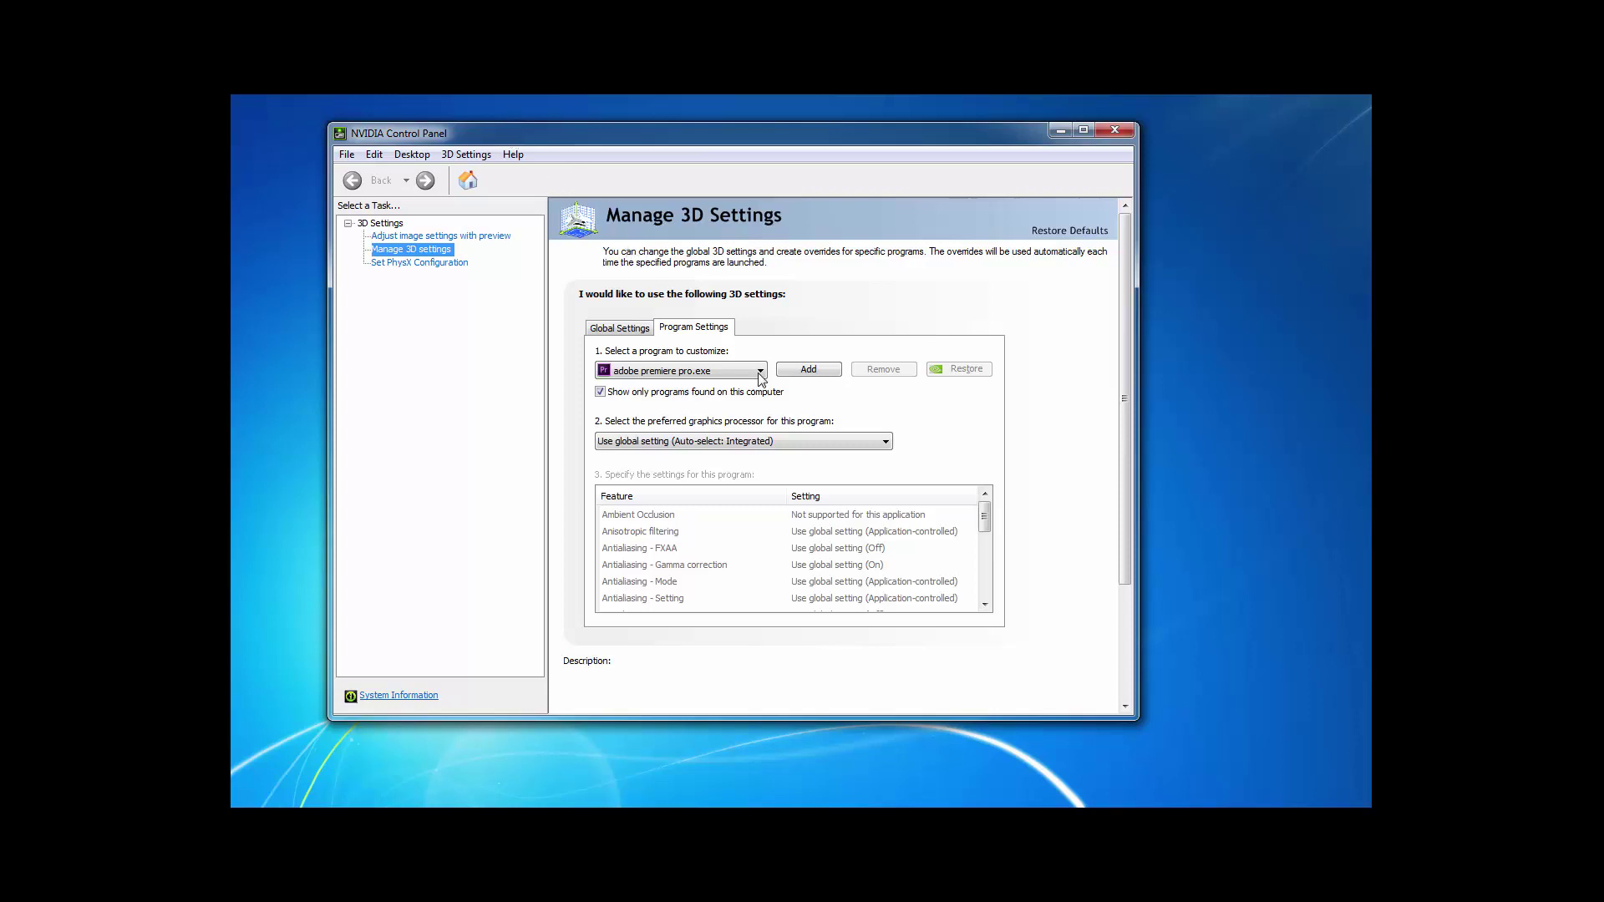
{"action": "left_click", "coordinate": [466, 156]}
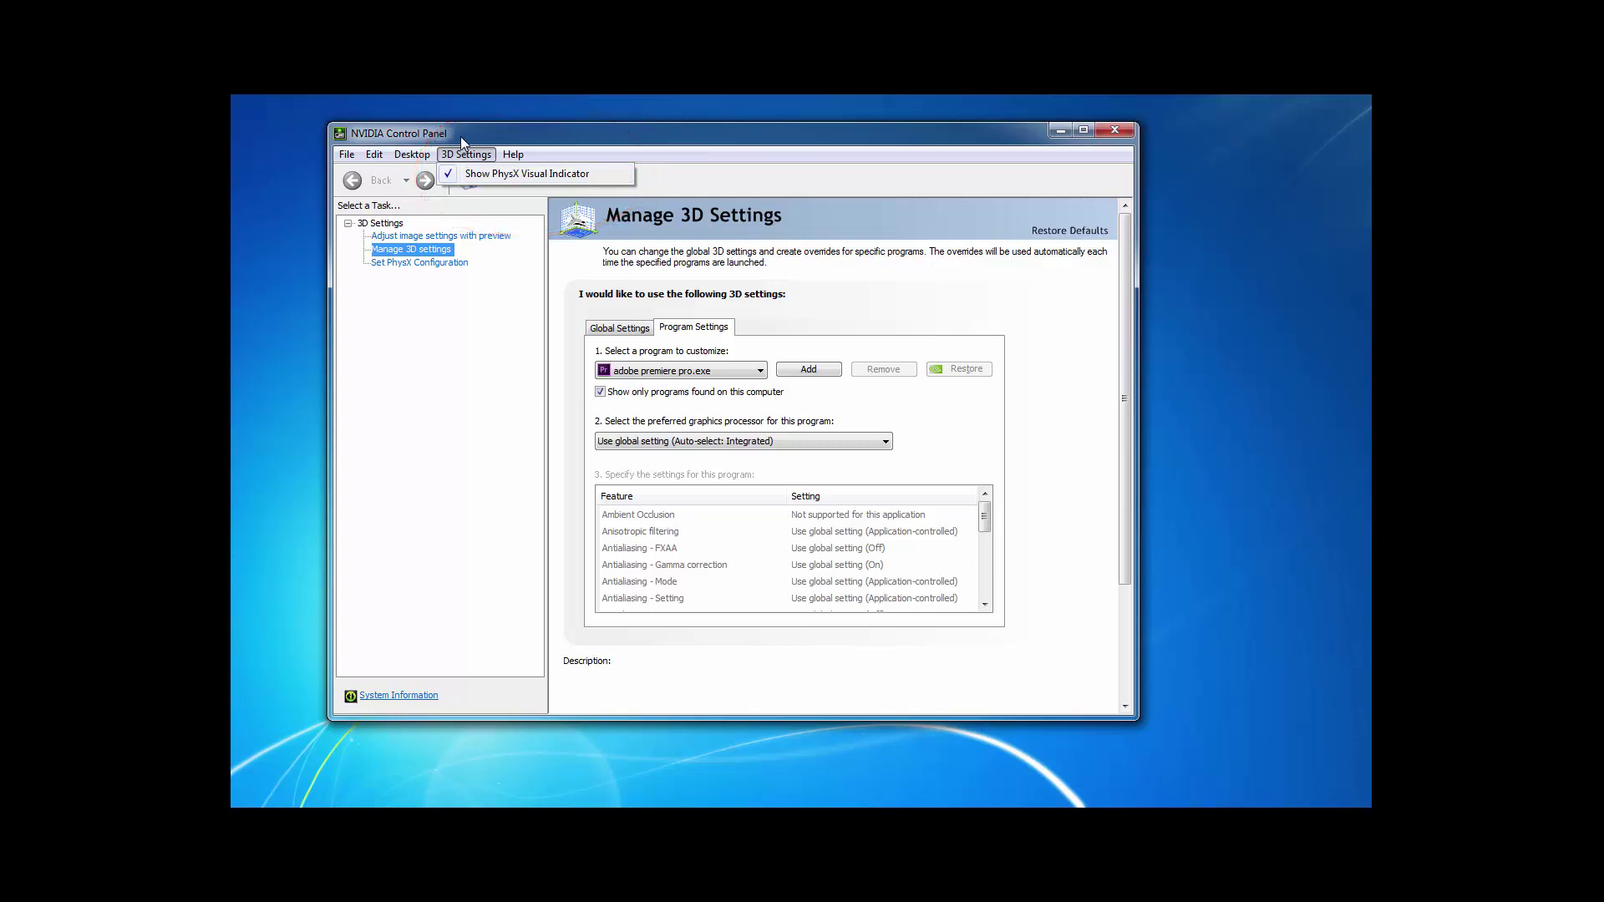
Step: Uncheck 3D Settings > Show PhysX Visual Indicator, then close NVIDIA Control Panel
{"action": "left_click", "coordinate": [461, 134]}
{"action": "left_click", "coordinate": [465, 154]}
{"action": "left_click", "coordinate": [451, 177]}
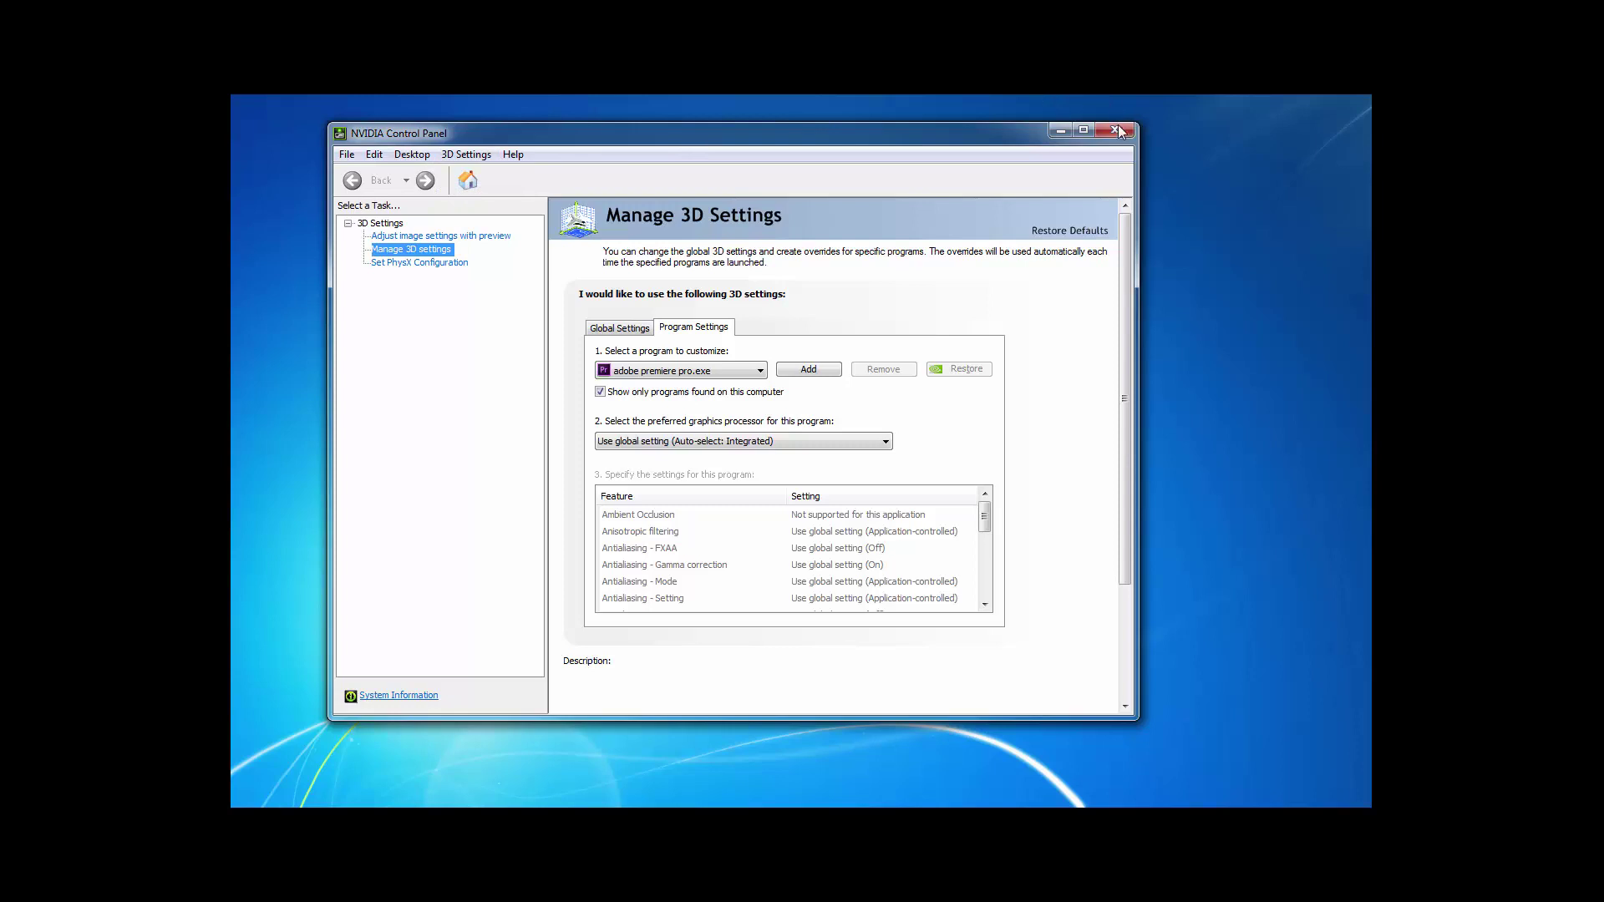
{"action": "left_click", "coordinate": [1114, 130]}
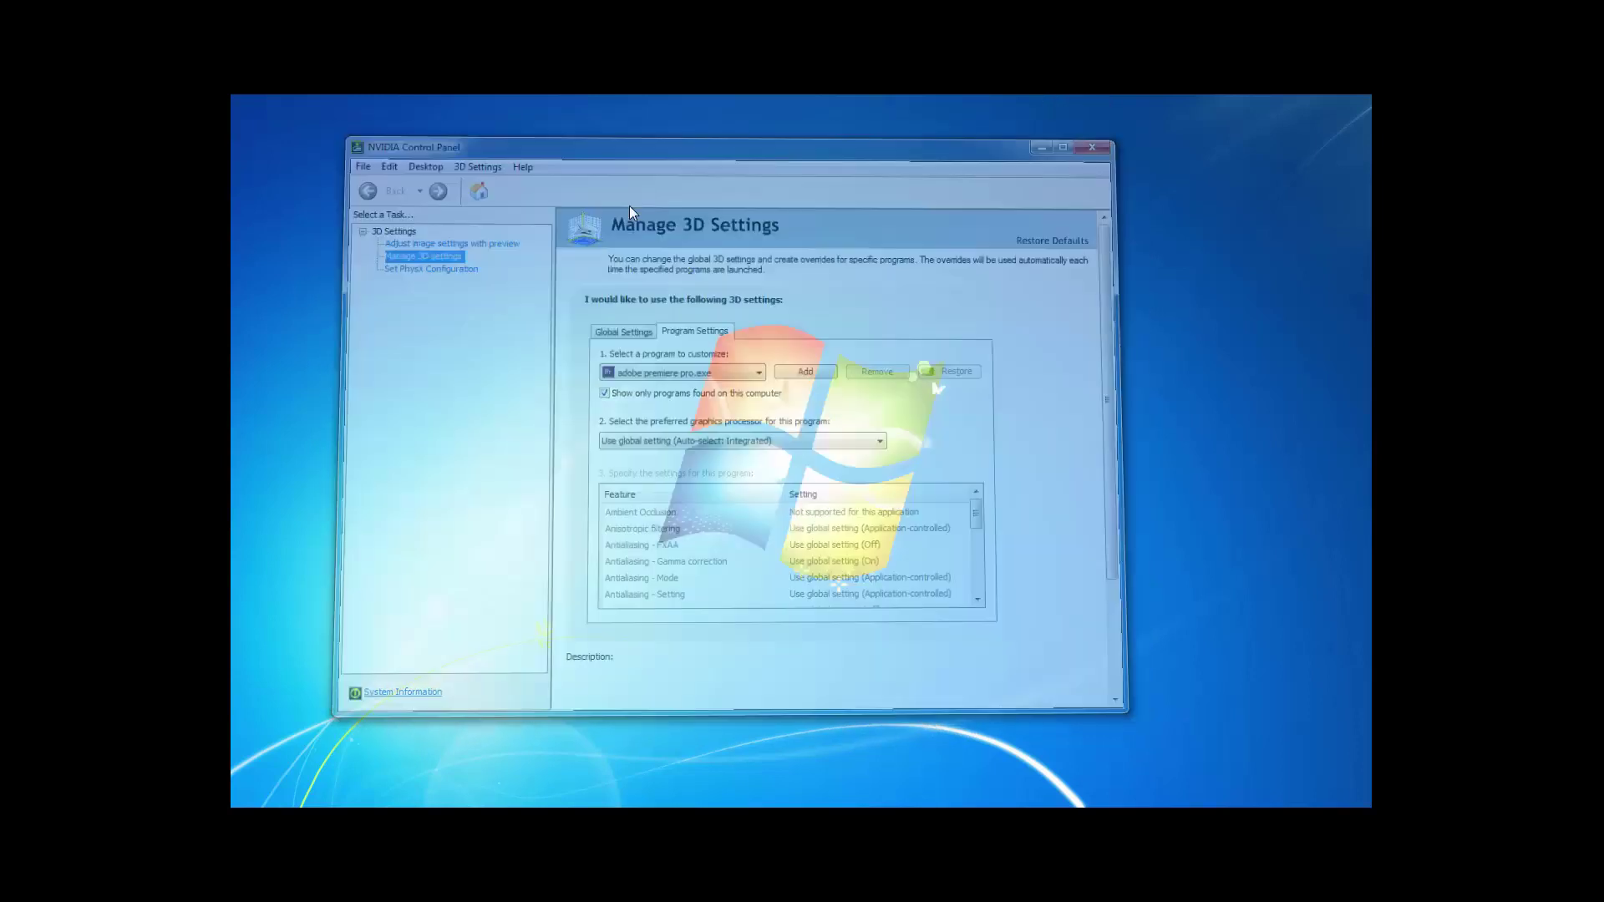
Step: Refresh the desktop, then activate the Front and Perspective viewports to check the PhysX label
{"action": "right_click", "coordinate": [563, 220]}
{"action": "left_click", "coordinate": [602, 270]}
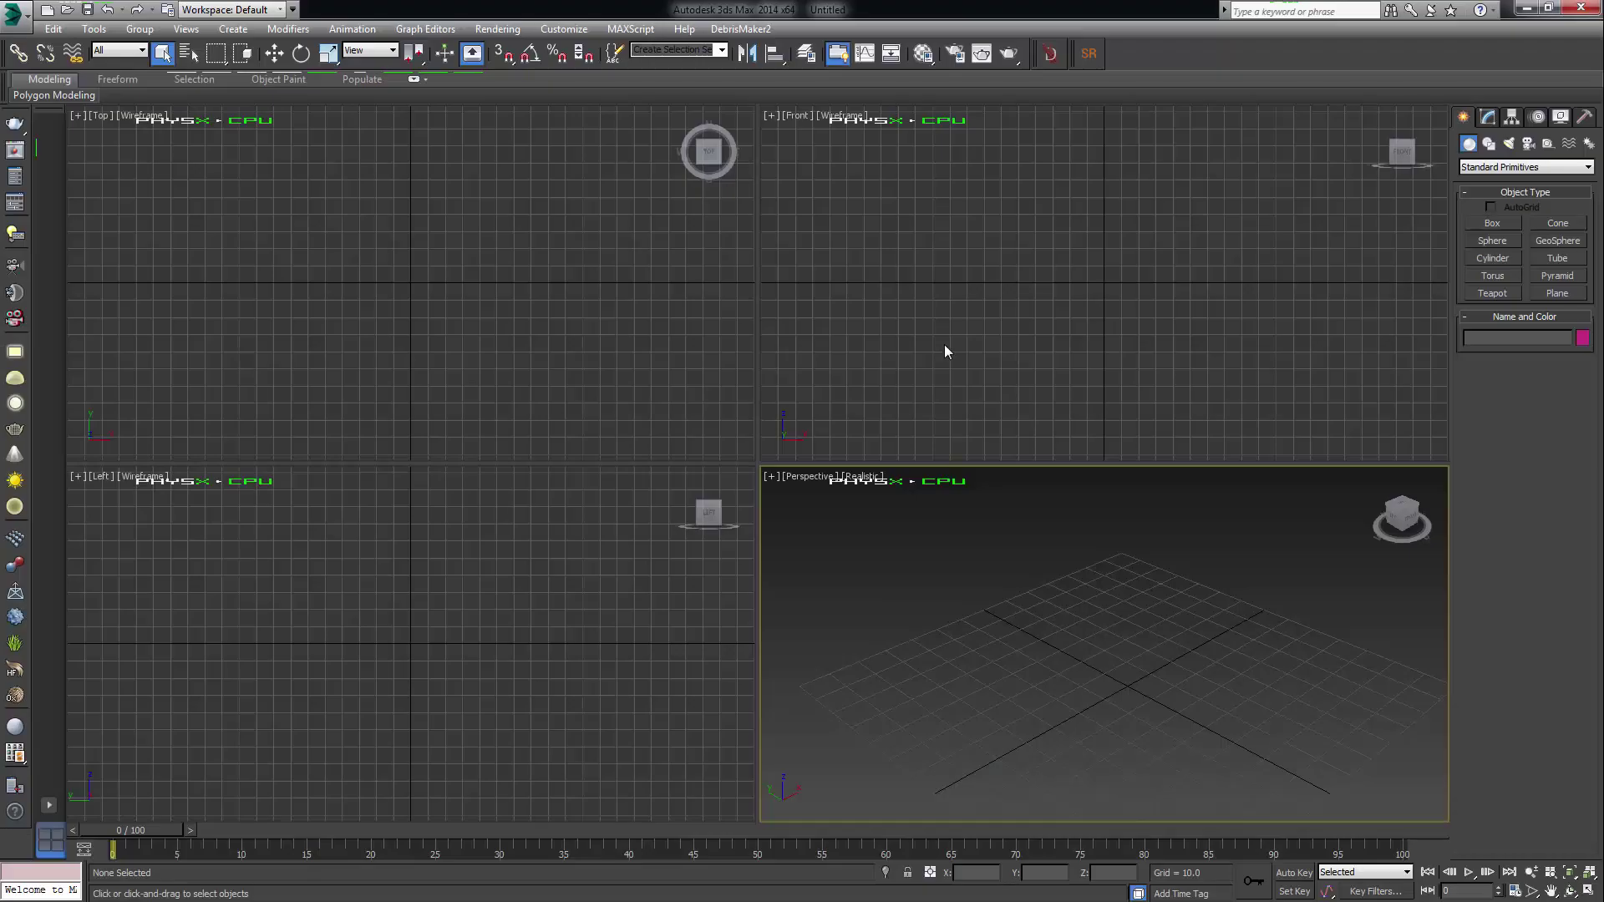
{"action": "left_click", "coordinate": [815, 200]}
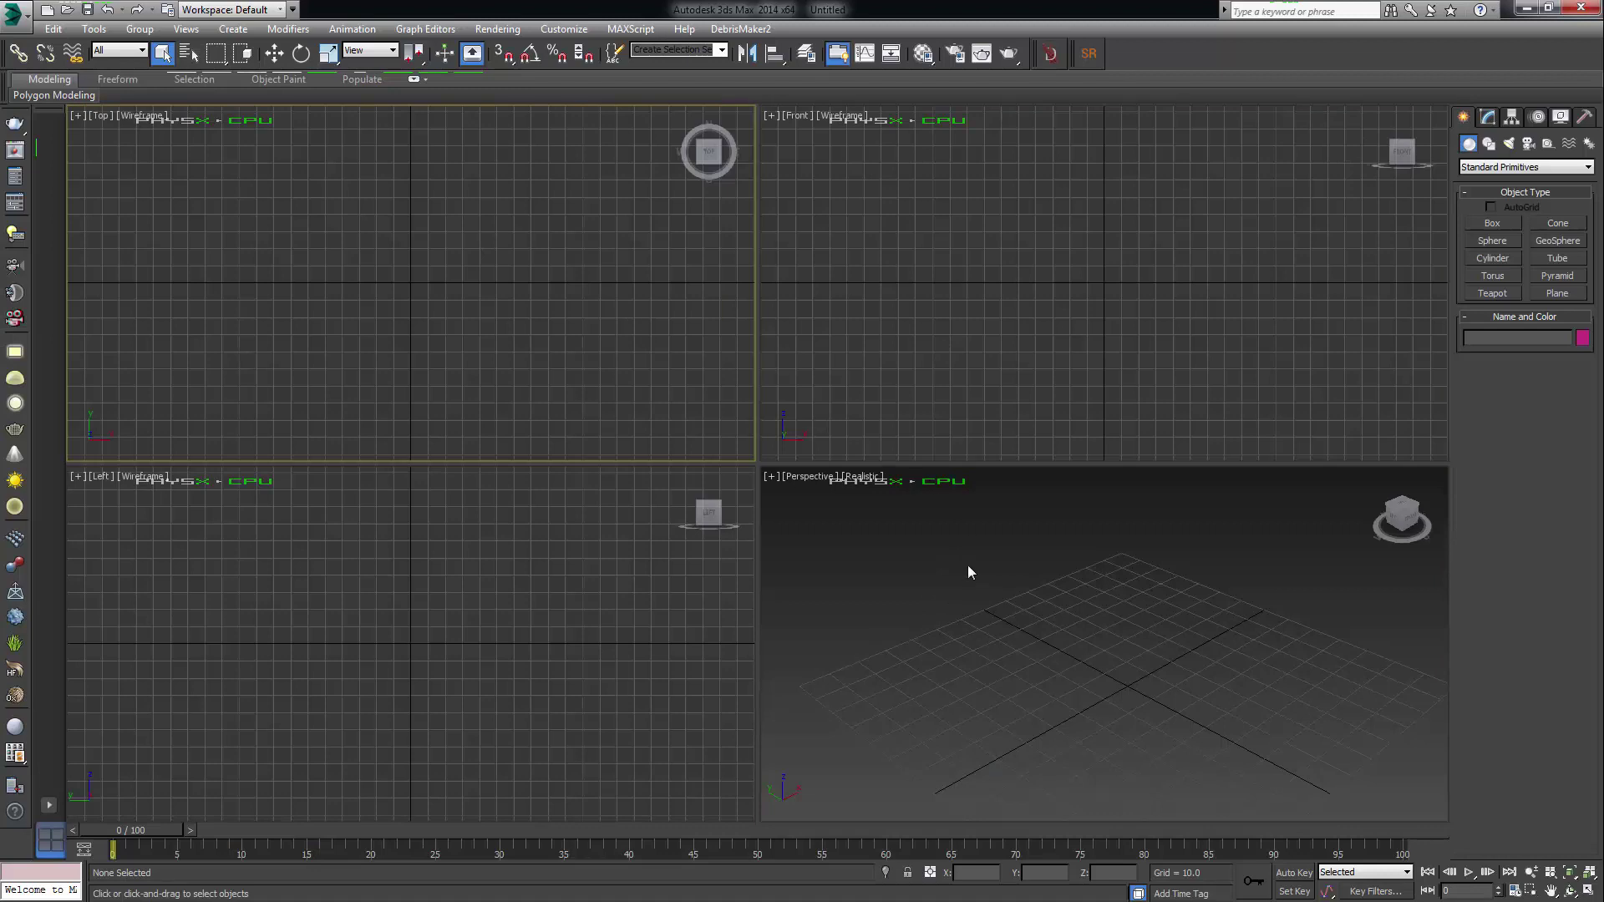
{"action": "left_click", "coordinate": [627, 385]}
{"action": "left_click", "coordinate": [896, 571]}
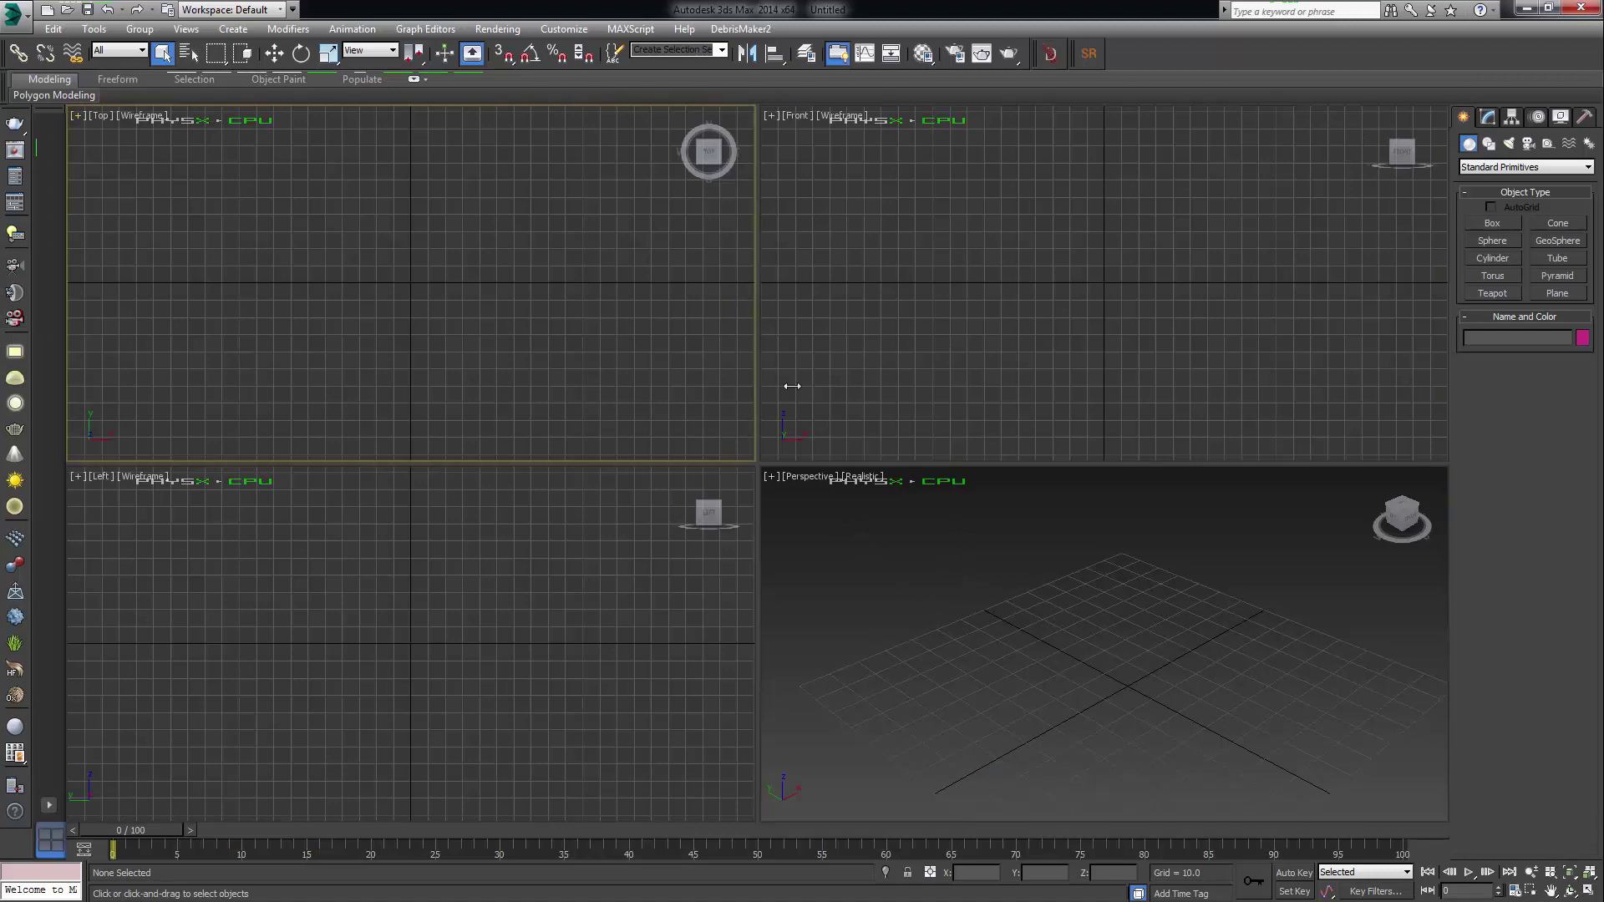
{"action": "left_click", "coordinate": [1126, 336]}
{"action": "left_click", "coordinate": [1056, 593]}
Step: Cycle through the Top, Left, Front and Perspective viewports, all still labelled PhysX CPU
{"action": "left_click", "coordinate": [583, 297]}
{"action": "left_click", "coordinate": [988, 282]}
{"action": "left_click", "coordinate": [962, 559]}
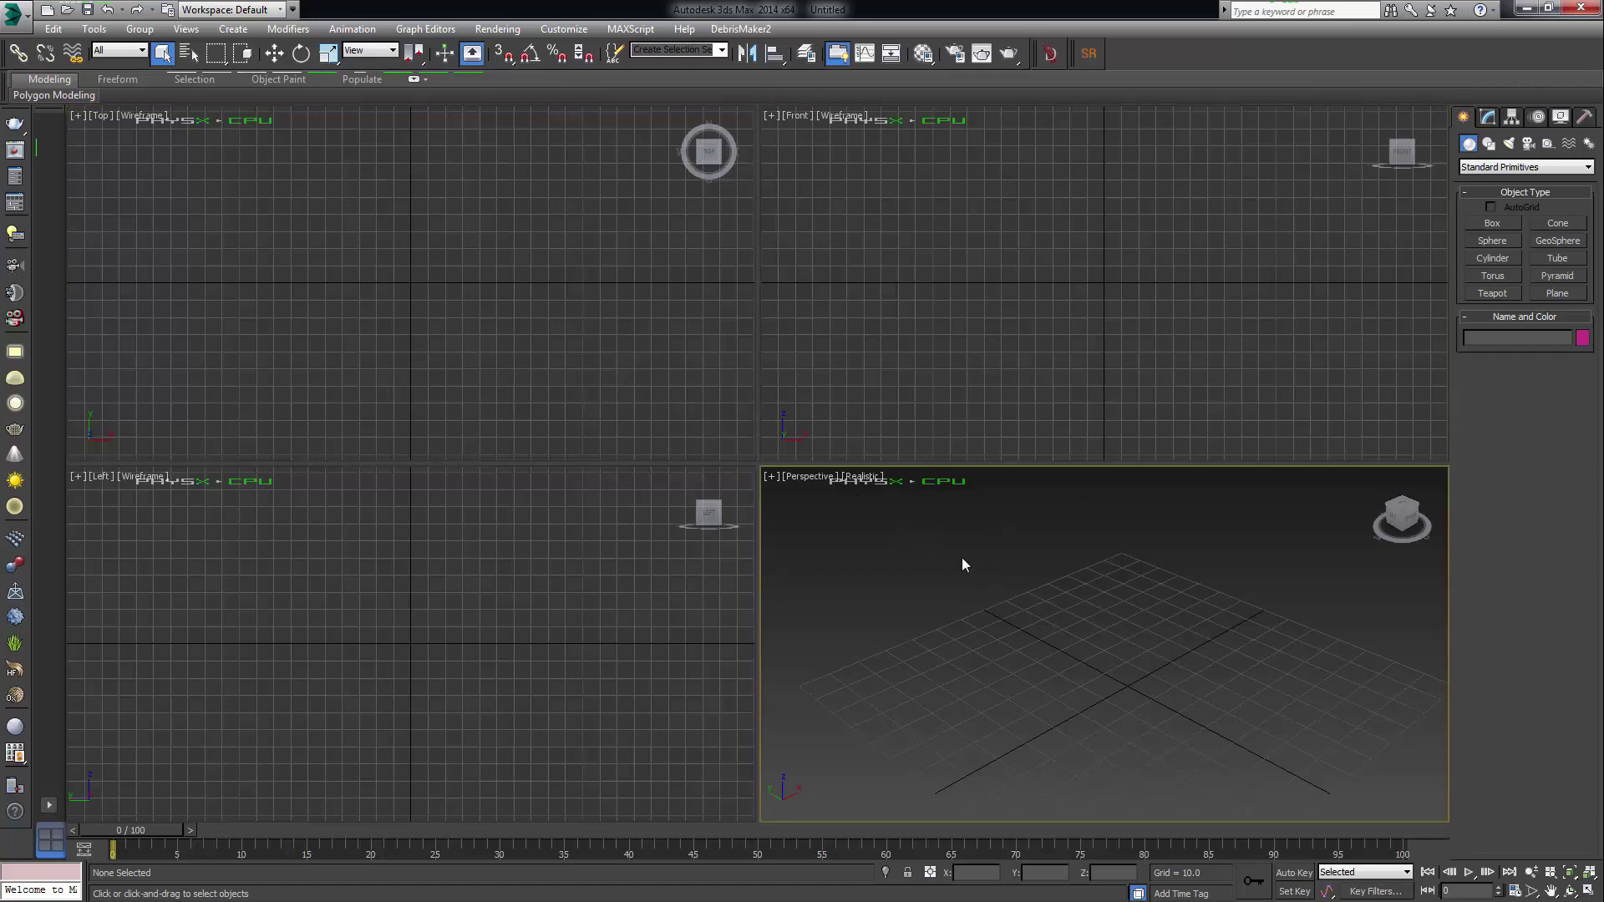
{"action": "left_click", "coordinate": [988, 362]}
{"action": "left_click", "coordinate": [877, 518]}
{"action": "left_click", "coordinate": [696, 354]}
{"action": "left_click", "coordinate": [764, 553]}
{"action": "left_click", "coordinate": [903, 391]}
{"action": "left_click", "coordinate": [903, 490]}
{"action": "left_click", "coordinate": [643, 333]}
{"action": "left_click", "coordinate": [966, 601]}
{"action": "left_click", "coordinate": [994, 418]}
{"action": "left_click", "coordinate": [1018, 566]}
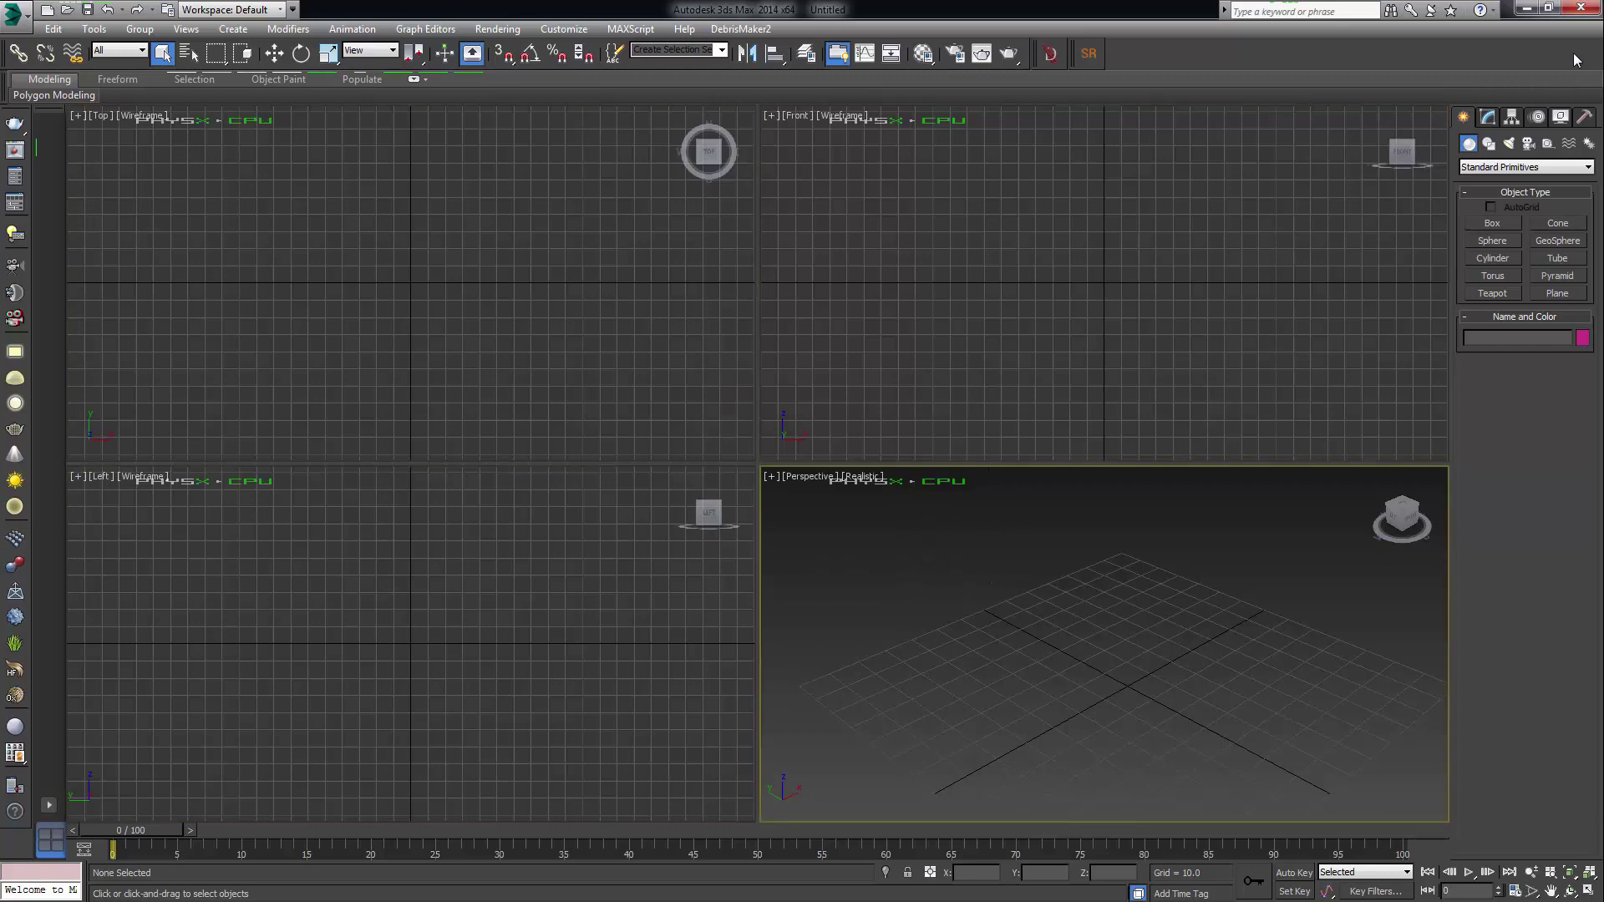
Step: Close 3ds Max and refresh the Windows desktop
{"action": "left_click", "coordinate": [1569, 7]}
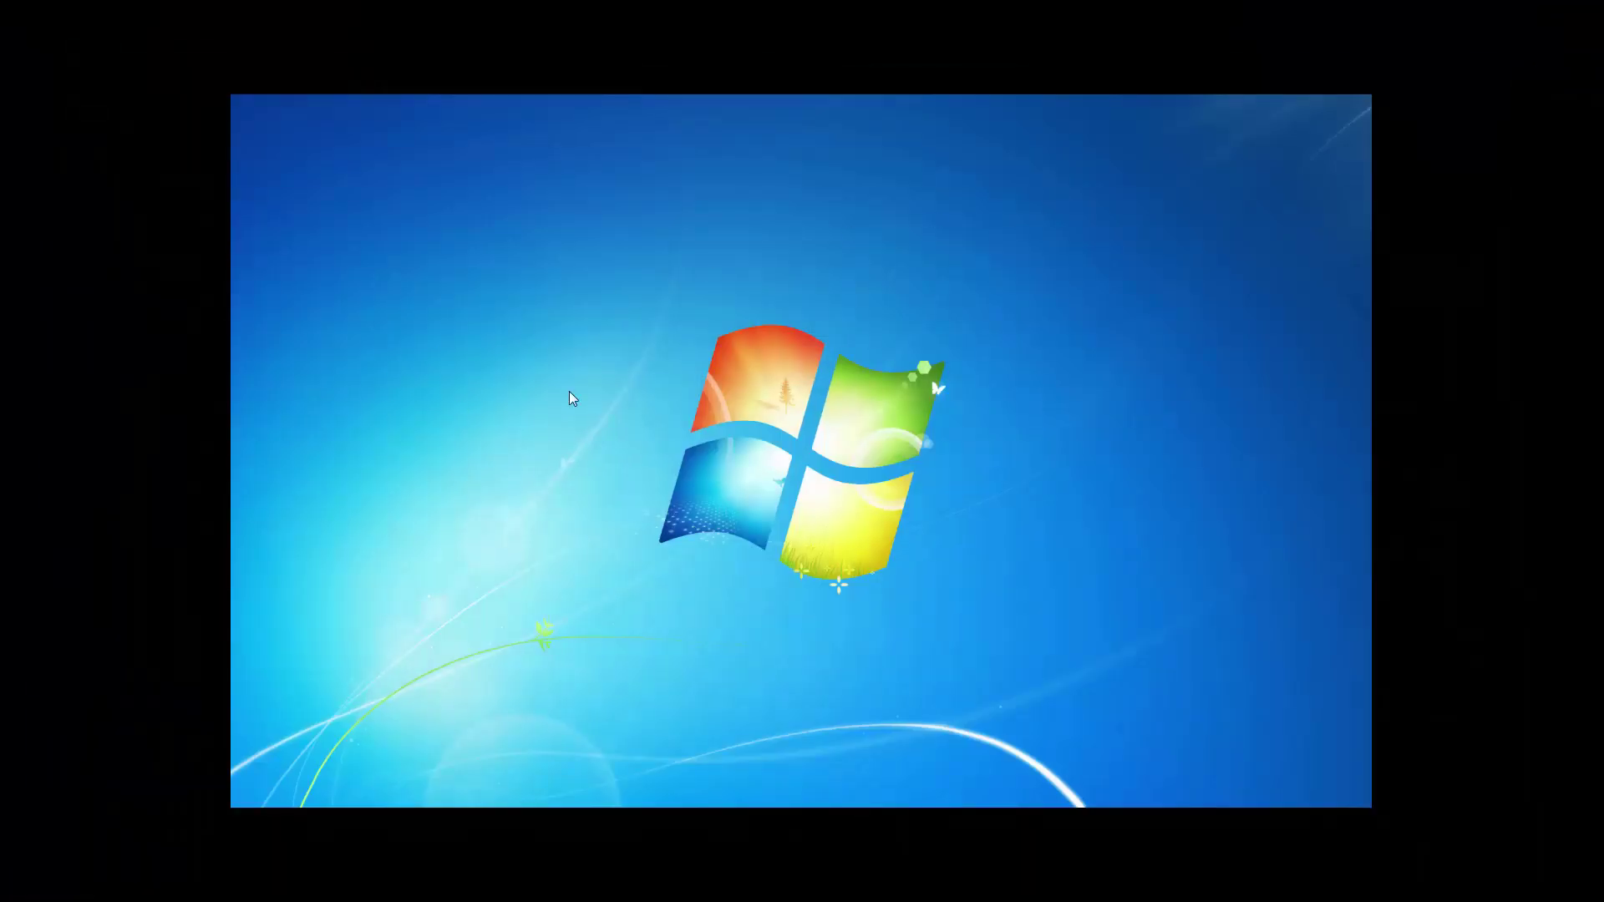
{"action": "right_click", "coordinate": [627, 368]}
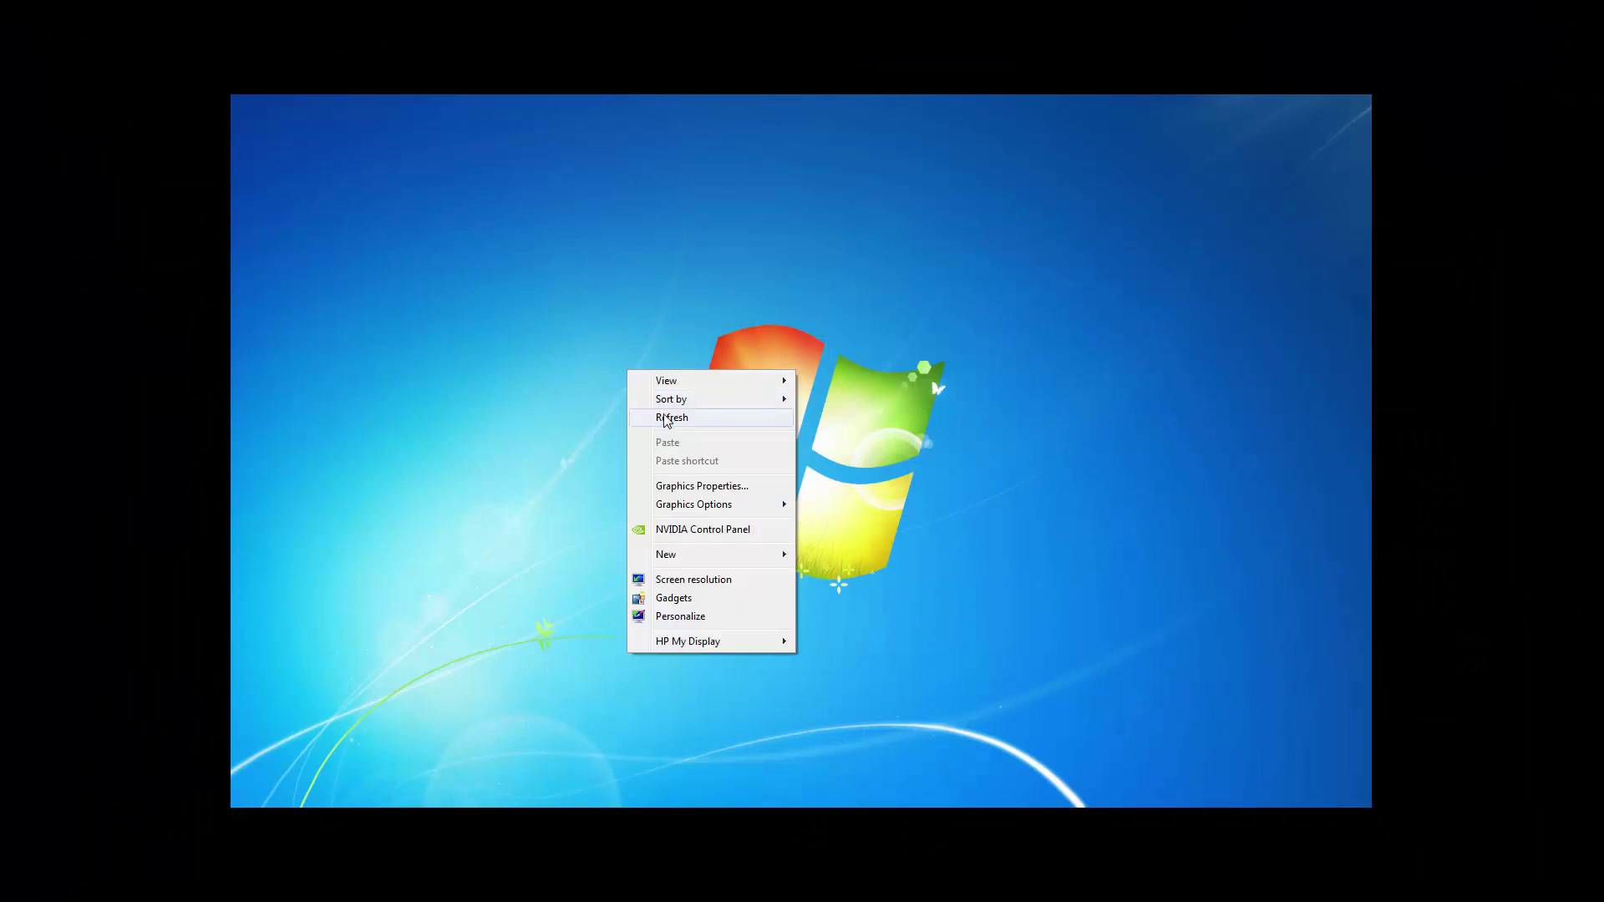
{"action": "left_click", "coordinate": [667, 415]}
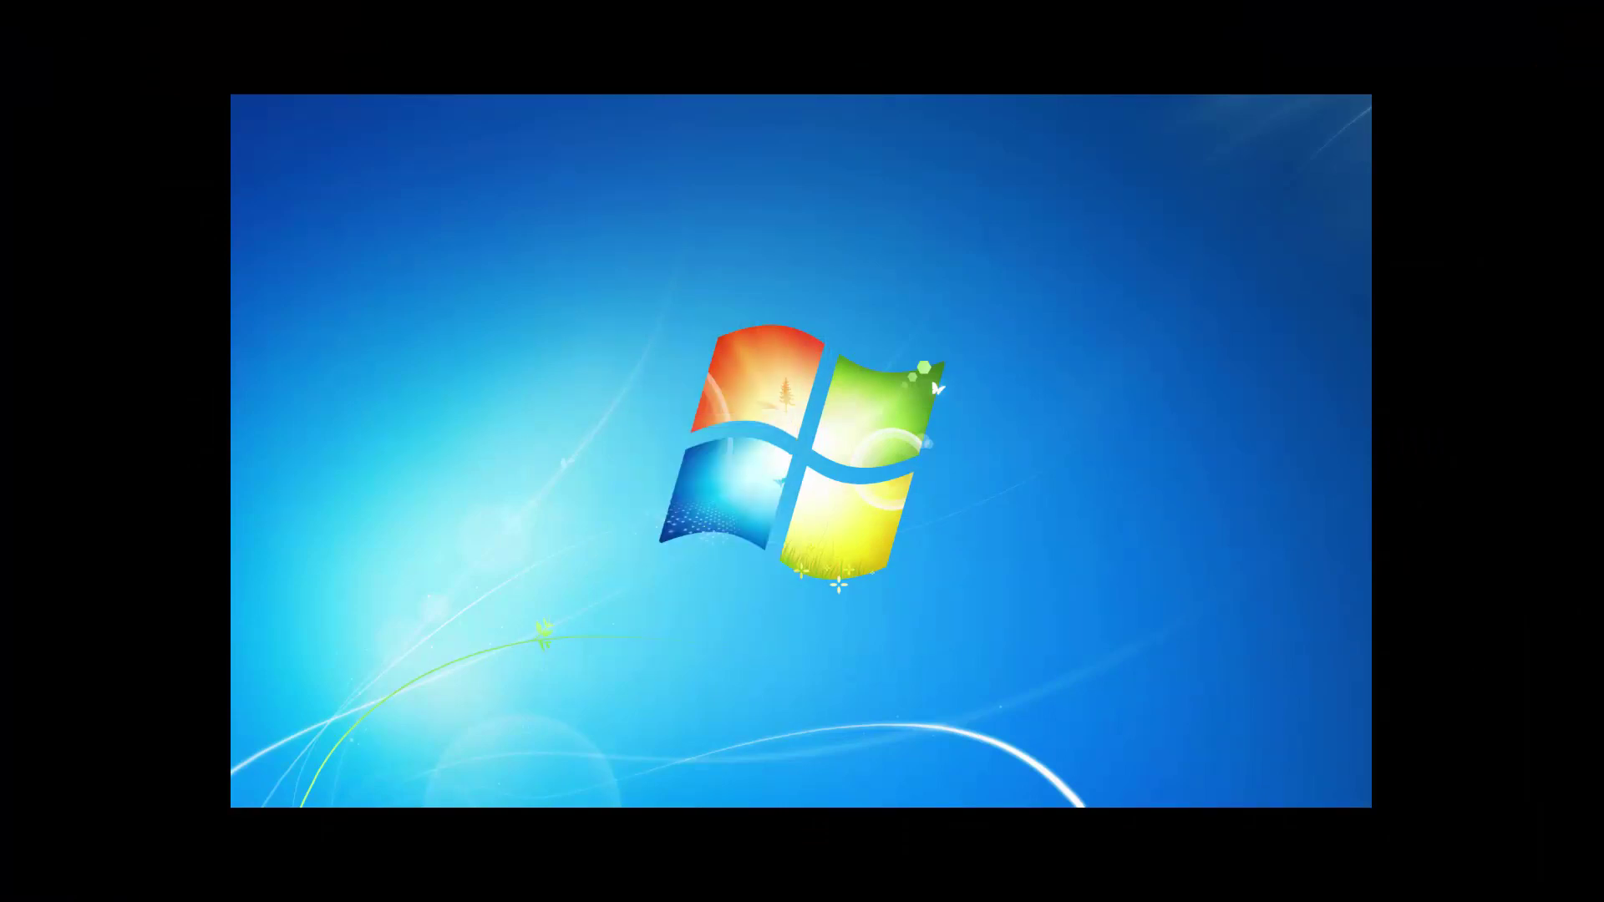
{"action": "right_click", "coordinate": [752, 413]}
Step: Refresh the desktop twice more from its shortcut menu while 3ds Max 2014 relaunches
{"action": "right_click", "coordinate": [597, 392]}
{"action": "left_click", "coordinate": [557, 400]}
{"action": "right_click", "coordinate": [558, 395]}
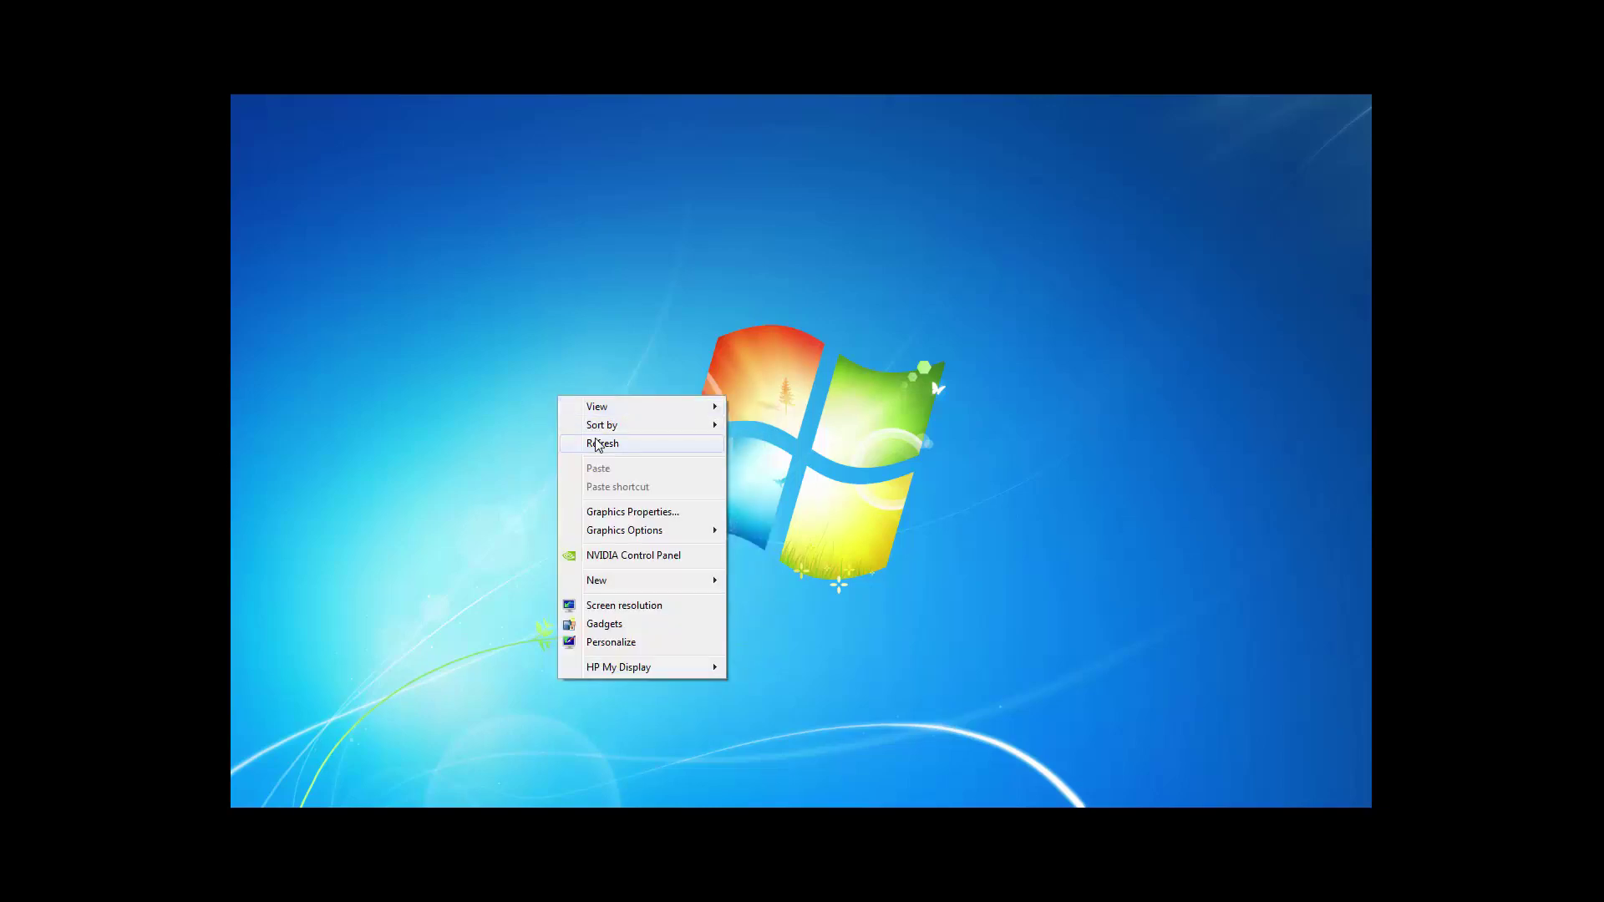
{"action": "left_click", "coordinate": [596, 443]}
{"action": "right_click", "coordinate": [544, 400]}
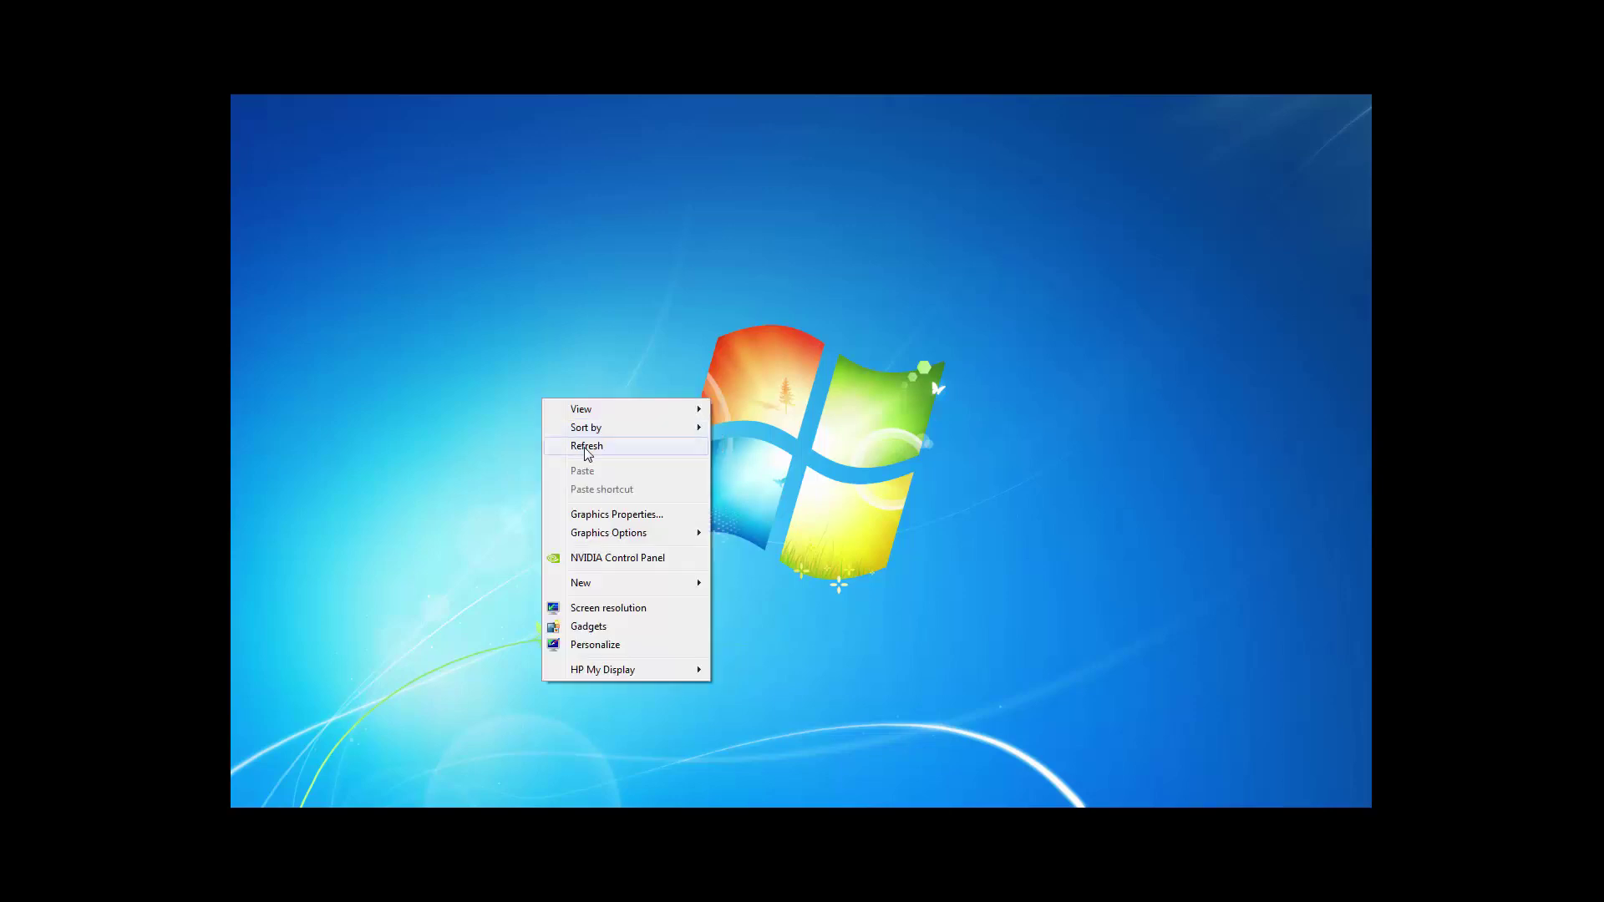
{"action": "left_click", "coordinate": [586, 448]}
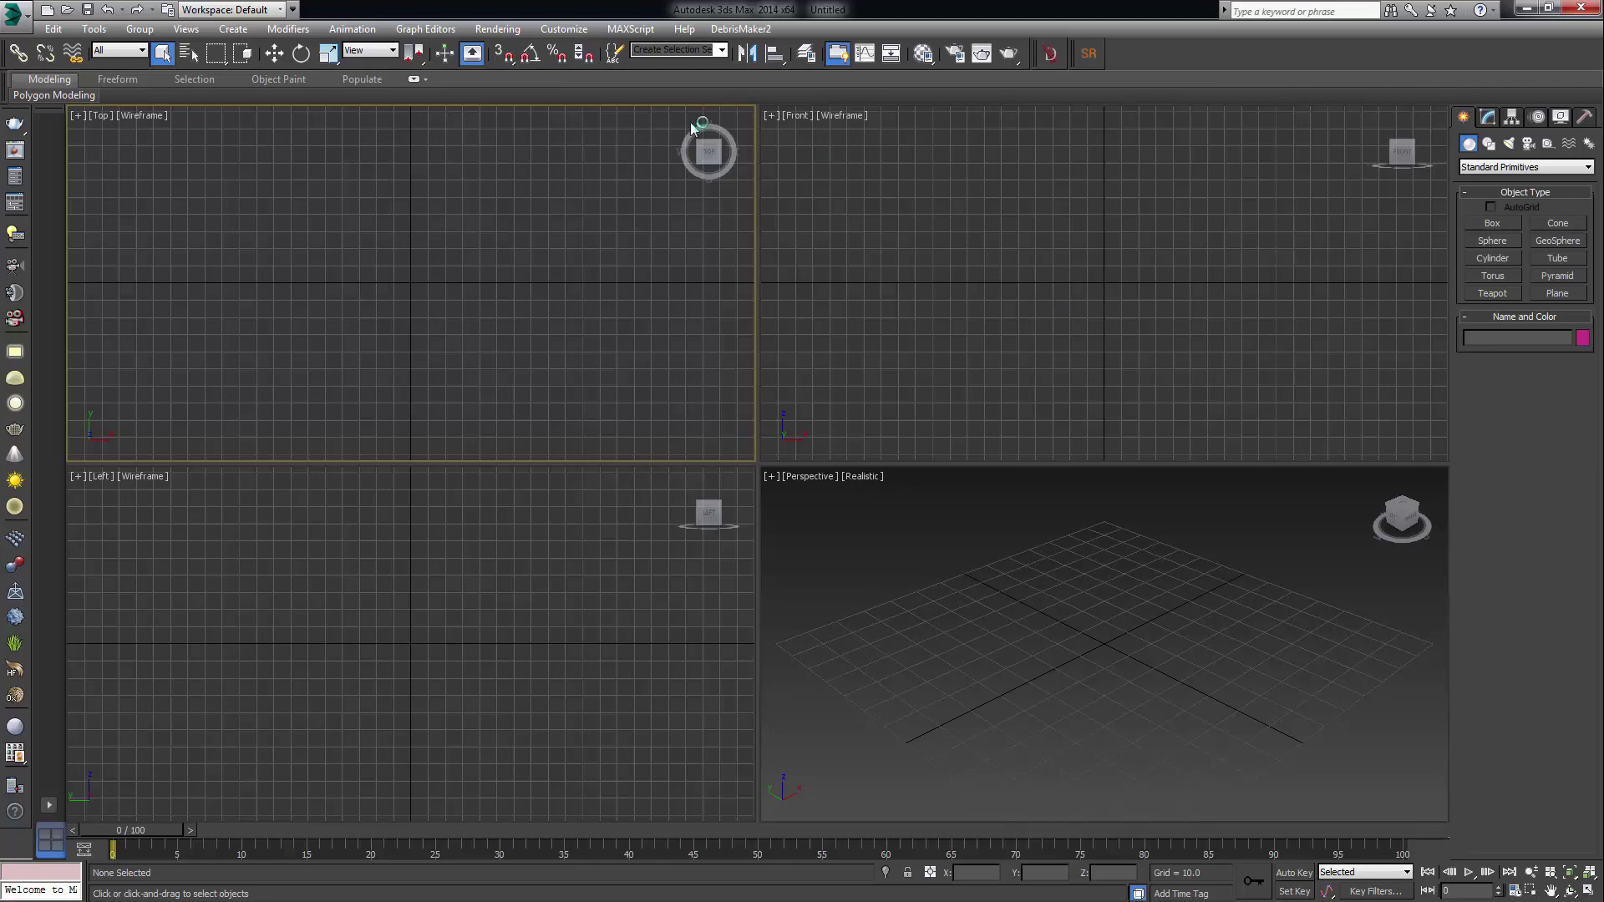
{"action": "left_click", "coordinate": [928, 493]}
{"action": "left_click", "coordinate": [608, 422]}
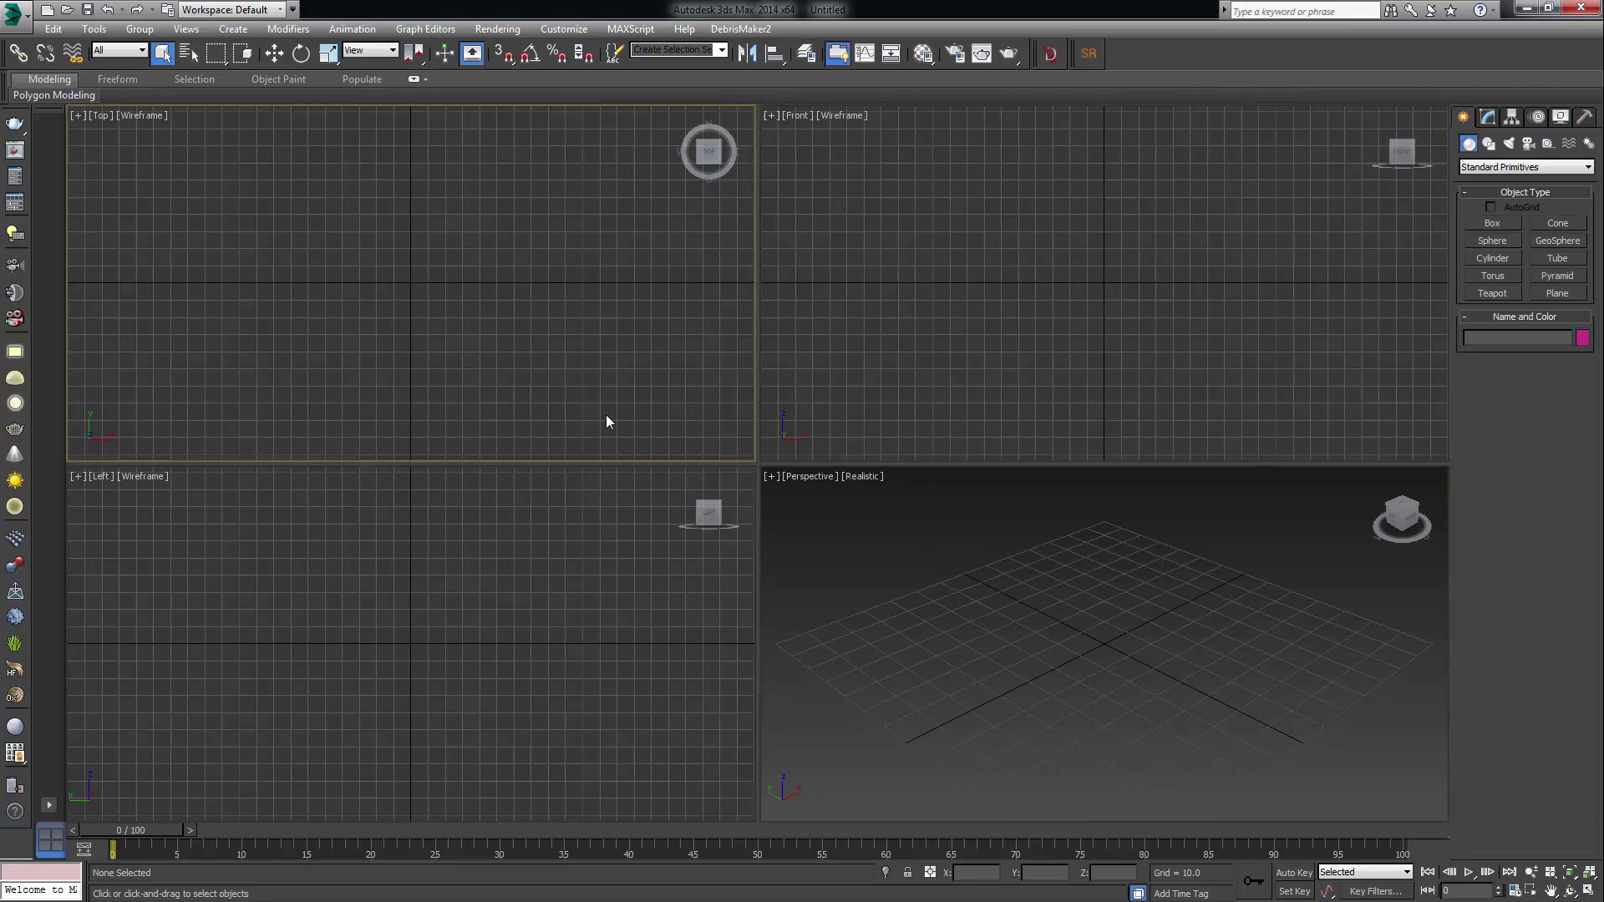
{"action": "left_click", "coordinate": [748, 627]}
{"action": "left_click", "coordinate": [928, 613]}
{"action": "left_click", "coordinate": [799, 382]}
{"action": "left_click", "coordinate": [686, 443]}
{"action": "left_click", "coordinate": [576, 539]}
{"action": "left_click", "coordinate": [859, 287]}
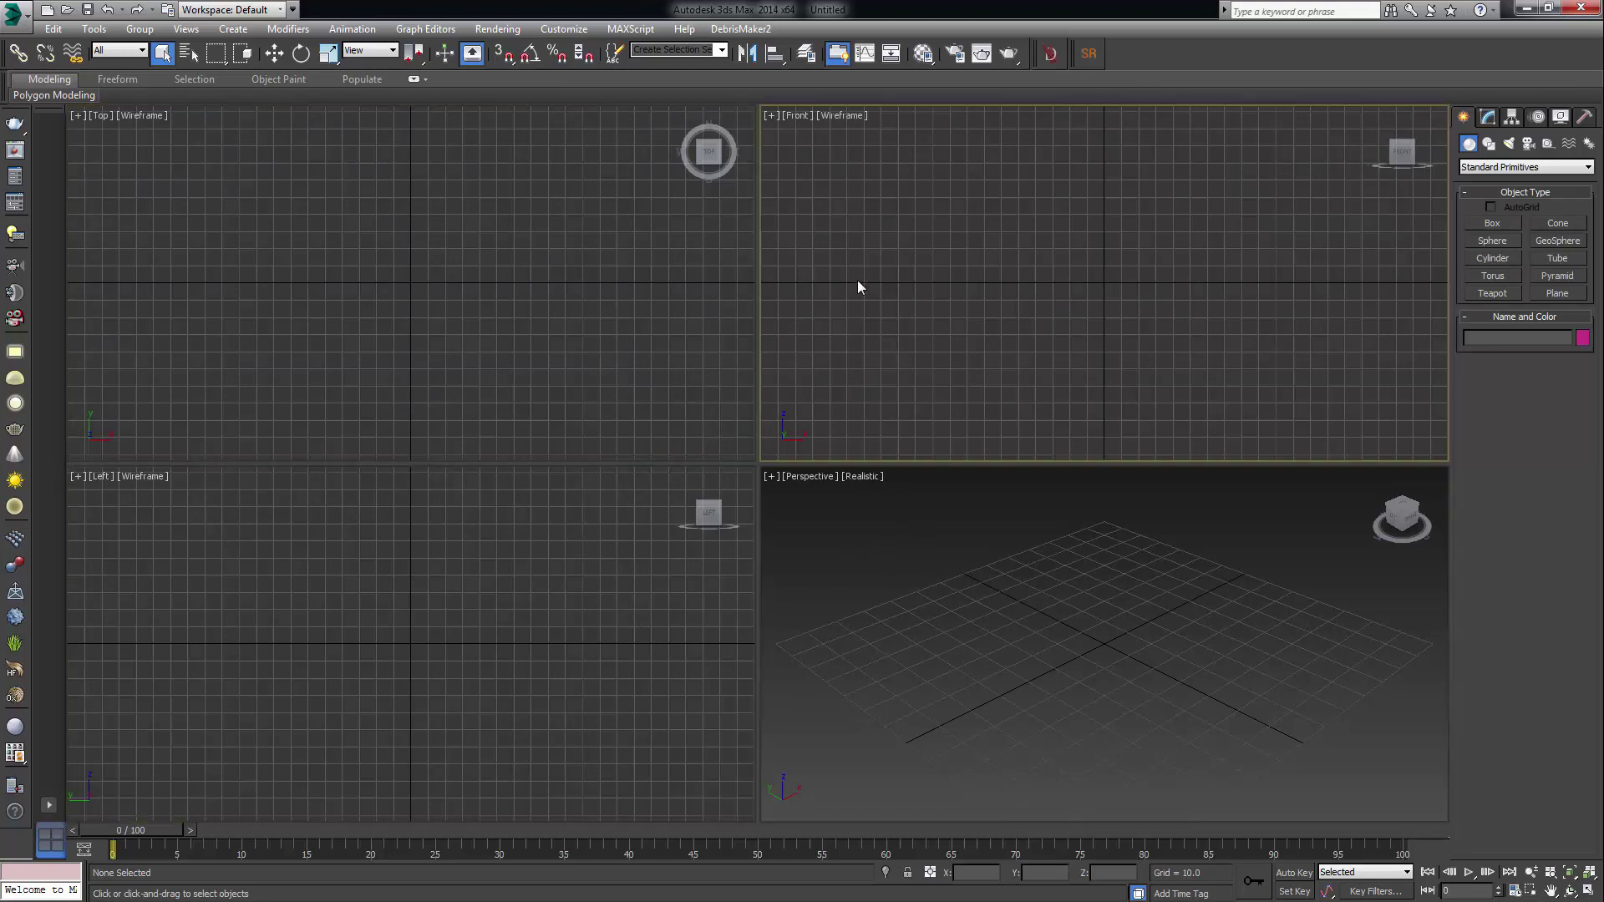
{"action": "left_click", "coordinate": [685, 376]}
{"action": "left_click", "coordinate": [864, 524]}
{"action": "left_click", "coordinate": [586, 585]}
{"action": "left_click", "coordinate": [496, 338]}
{"action": "left_click", "coordinate": [917, 395]}
{"action": "left_click", "coordinate": [836, 543]}
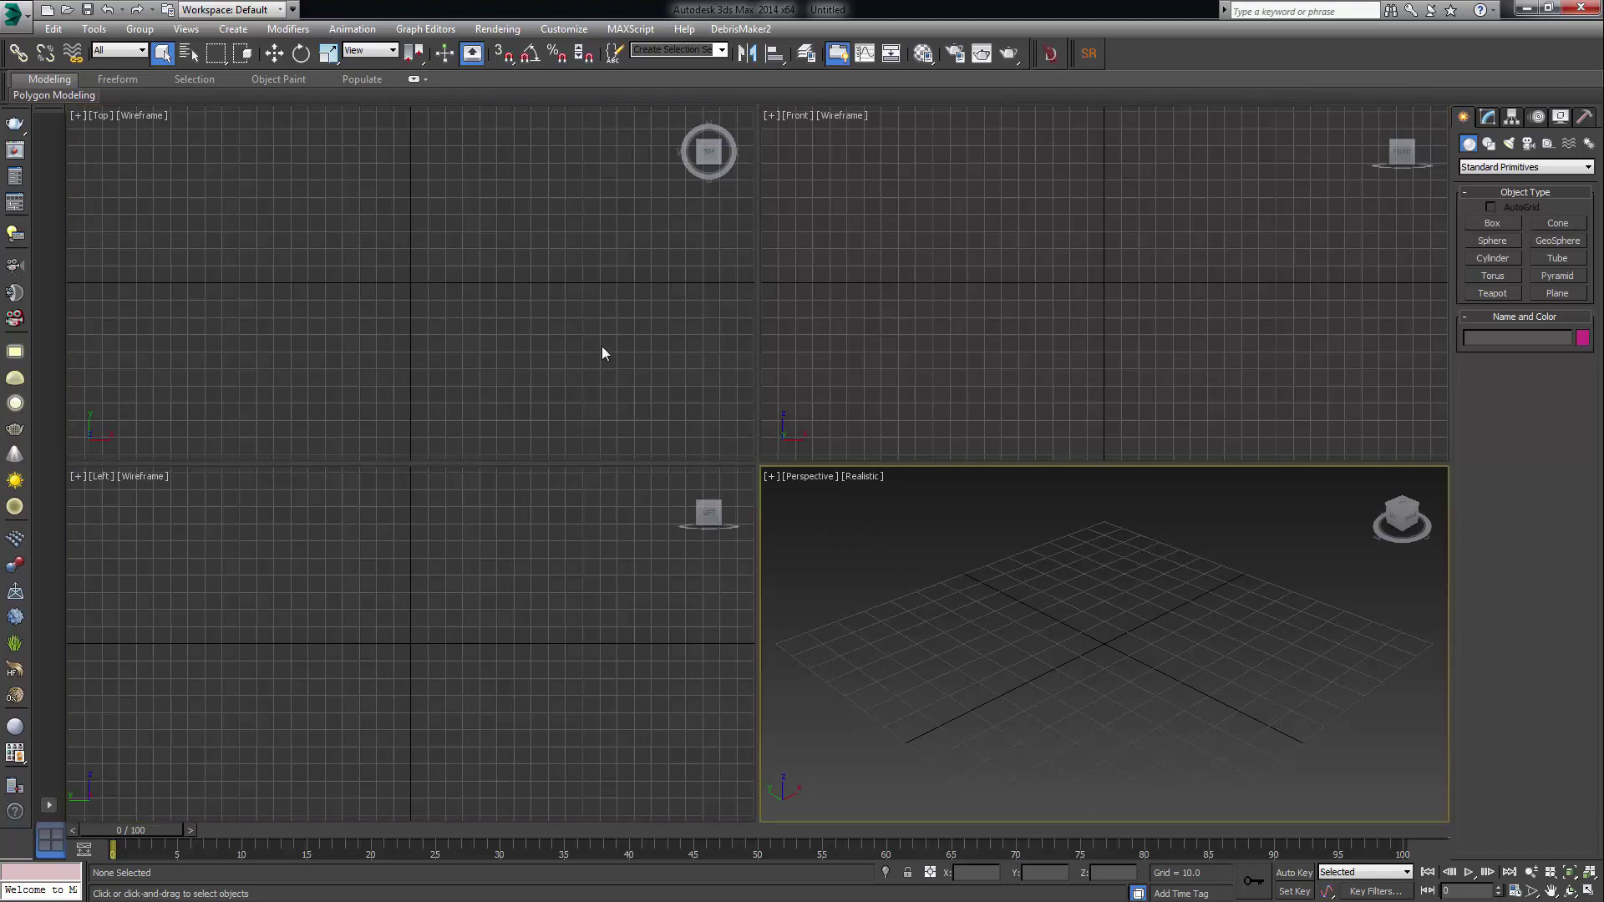
{"action": "left_click", "coordinate": [602, 347]}
{"action": "left_click", "coordinate": [735, 492]}
{"action": "left_click", "coordinate": [1021, 318]}
{"action": "left_click", "coordinate": [1029, 566]}
{"action": "left_click", "coordinate": [627, 333]}
{"action": "left_click", "coordinate": [718, 486]}
{"action": "left_click", "coordinate": [905, 516]}
{"action": "left_click", "coordinate": [962, 417]}
{"action": "left_click", "coordinate": [1002, 626]}
{"action": "left_click", "coordinate": [720, 335]}
{"action": "left_click", "coordinate": [728, 493]}
{"action": "left_click", "coordinate": [954, 584]}
{"action": "left_click", "coordinate": [837, 402]}
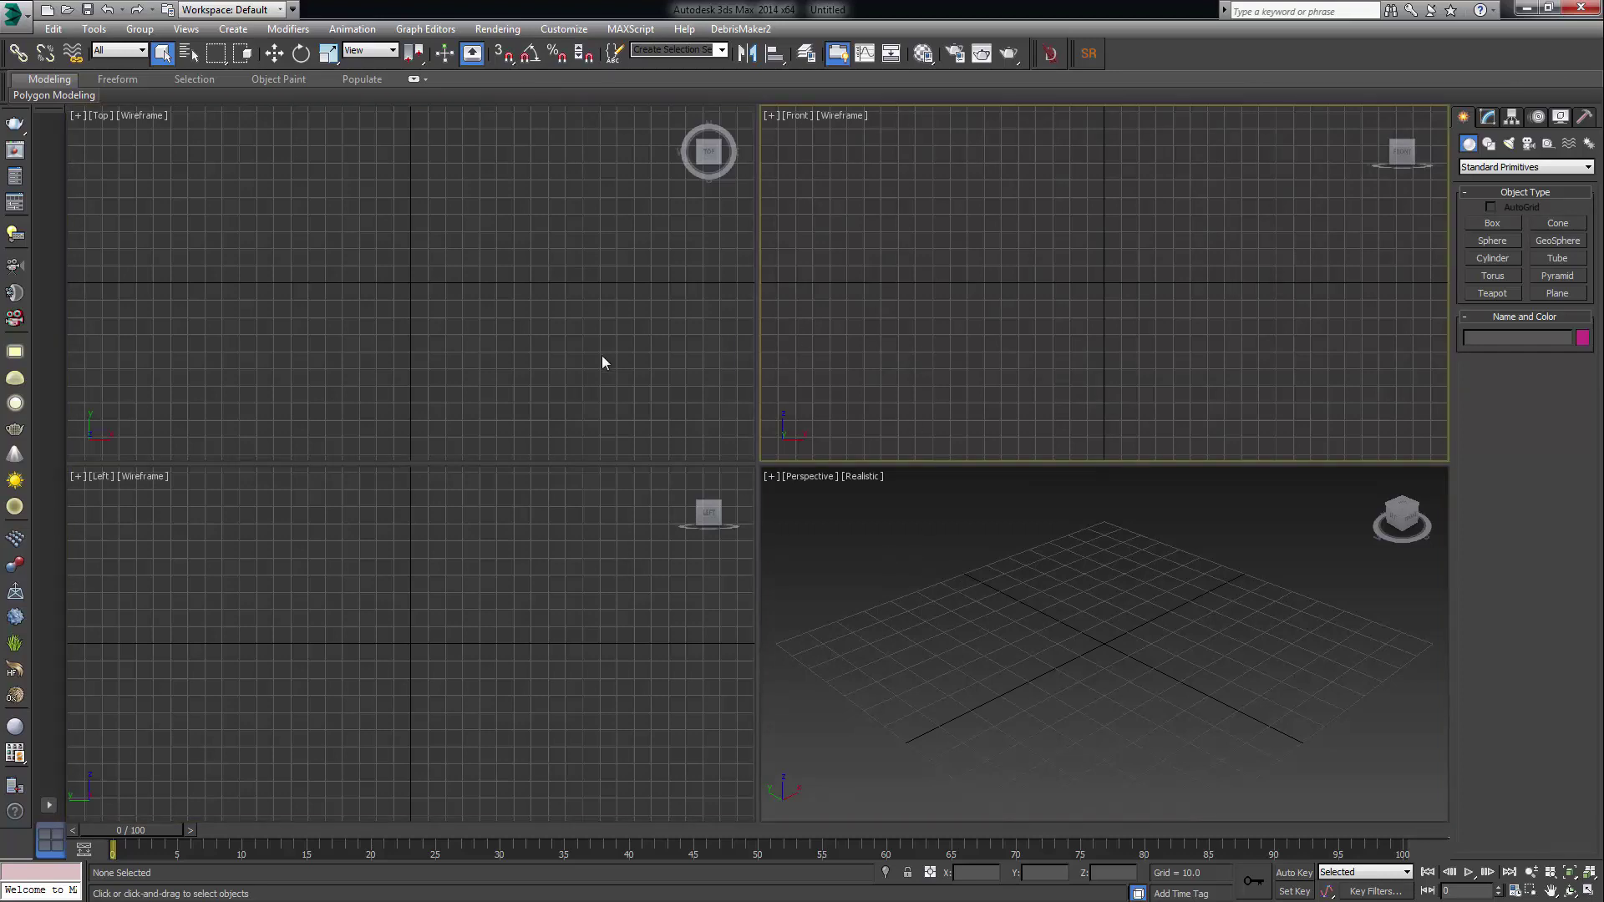
{"action": "left_click", "coordinate": [602, 362]}
{"action": "left_click", "coordinate": [645, 596]}
{"action": "left_click", "coordinate": [799, 390]}
{"action": "left_click", "coordinate": [603, 377]}
{"action": "left_click", "coordinate": [552, 599]}
{"action": "left_click", "coordinate": [903, 535]}
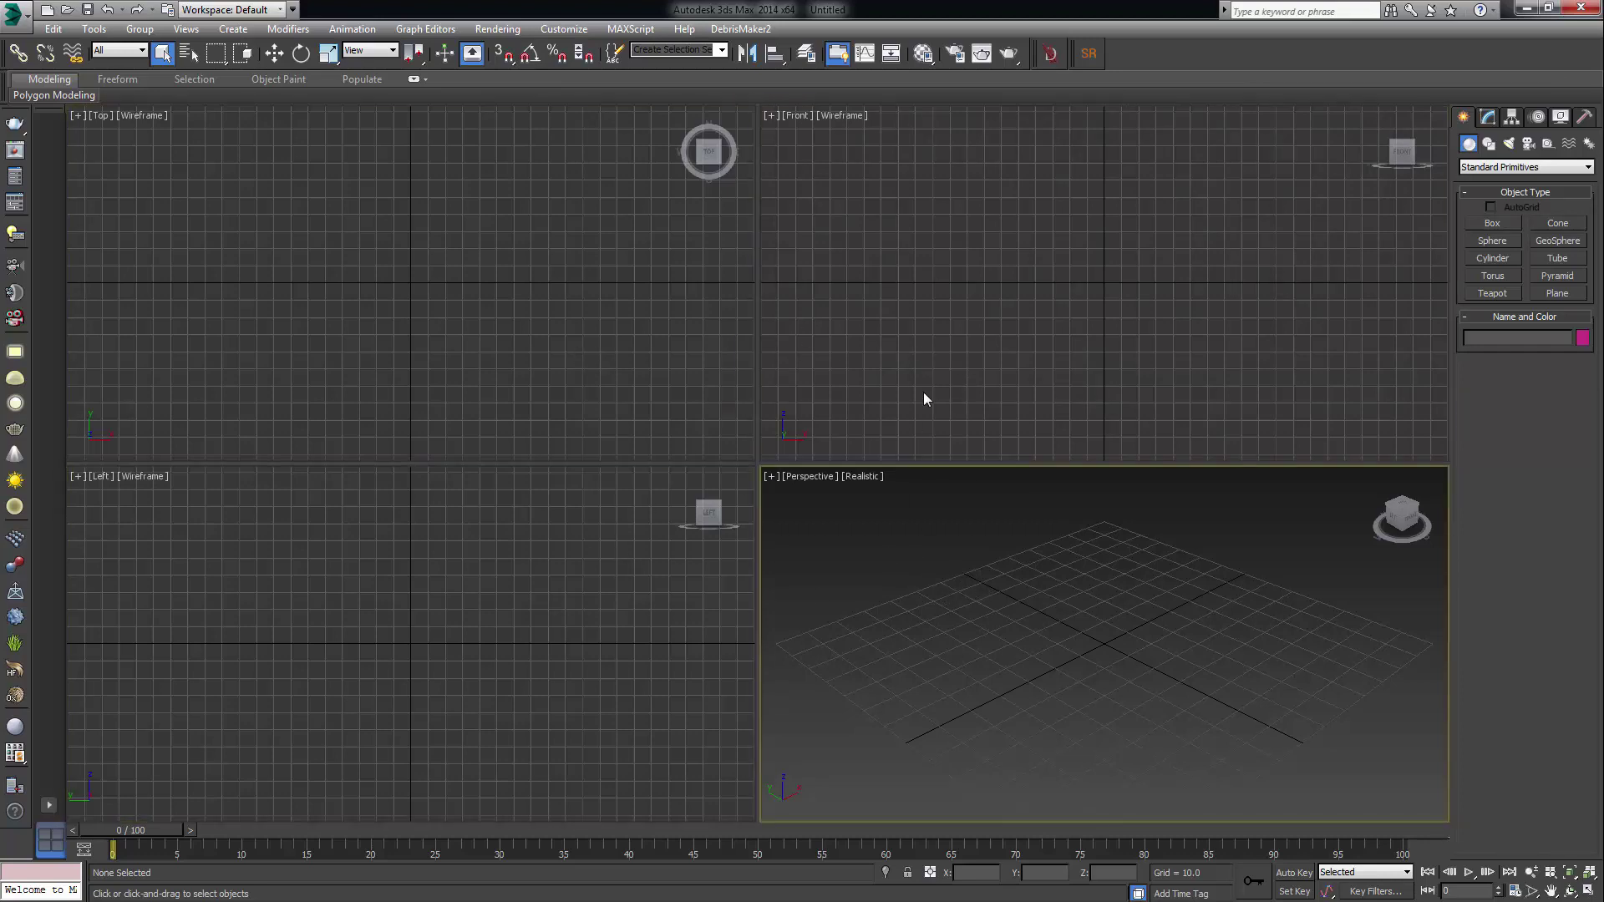
{"action": "left_click", "coordinate": [923, 400]}
{"action": "left_click", "coordinate": [937, 573]}
{"action": "left_click", "coordinate": [603, 376]}
{"action": "left_click", "coordinate": [602, 556]}
{"action": "left_click", "coordinate": [997, 592]}
{"action": "left_click", "coordinate": [771, 390]}
{"action": "left_click", "coordinate": [1119, 592]}
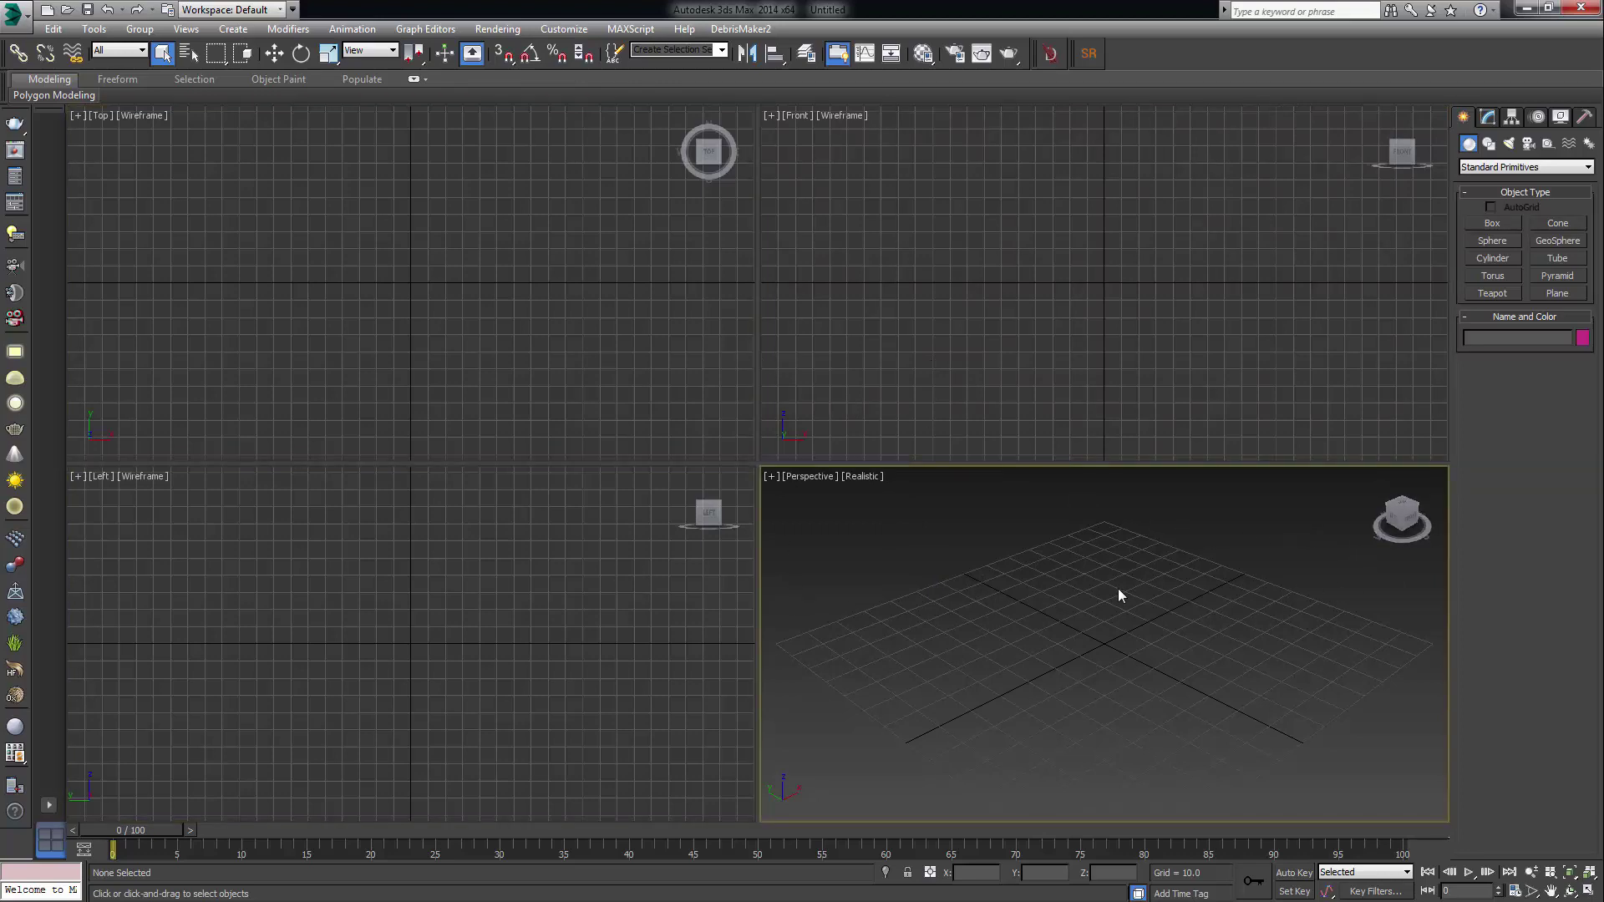